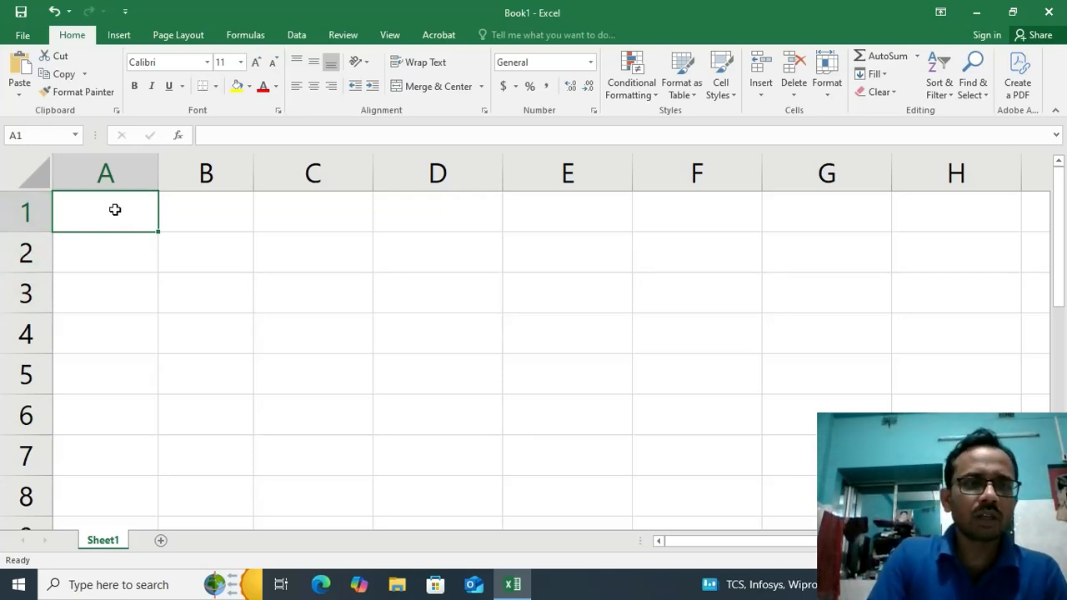
Enter the heading "Logical Function" in cell A1
click(221, 209)
click(101, 214)
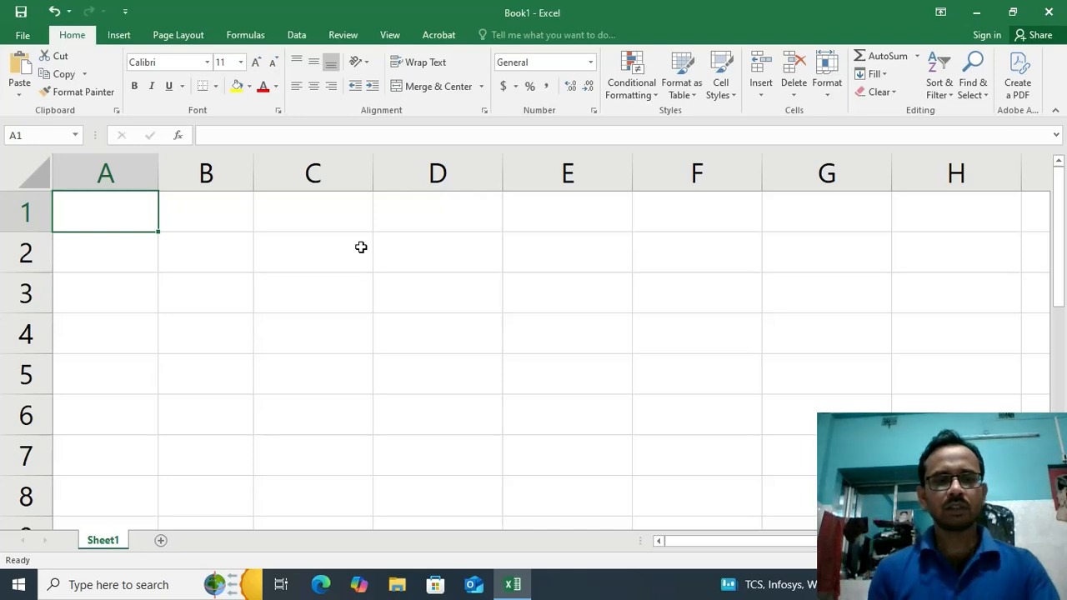
text(Lo)
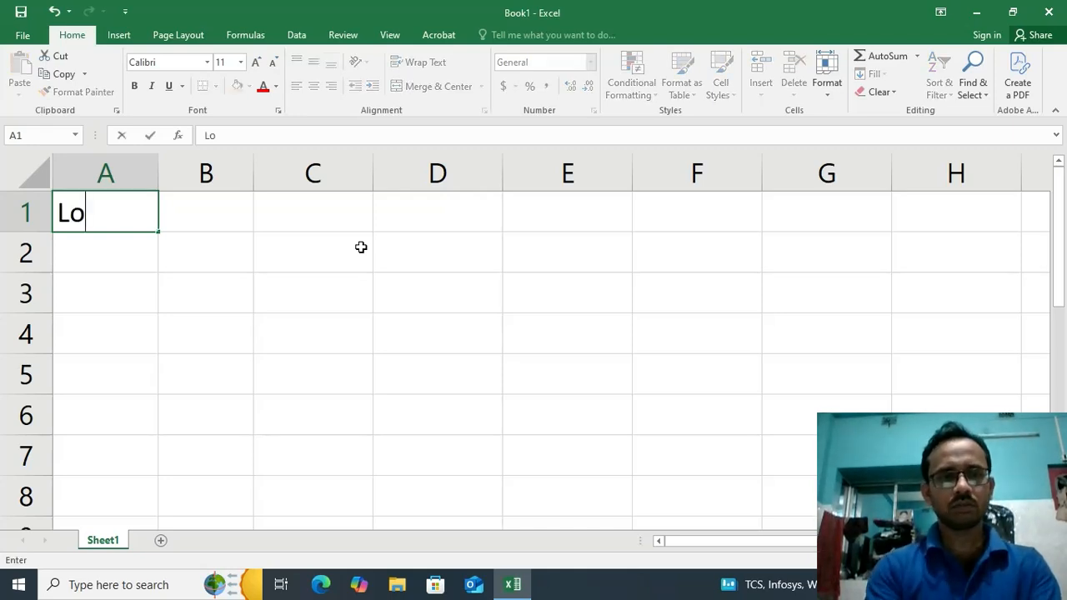
text(gi)
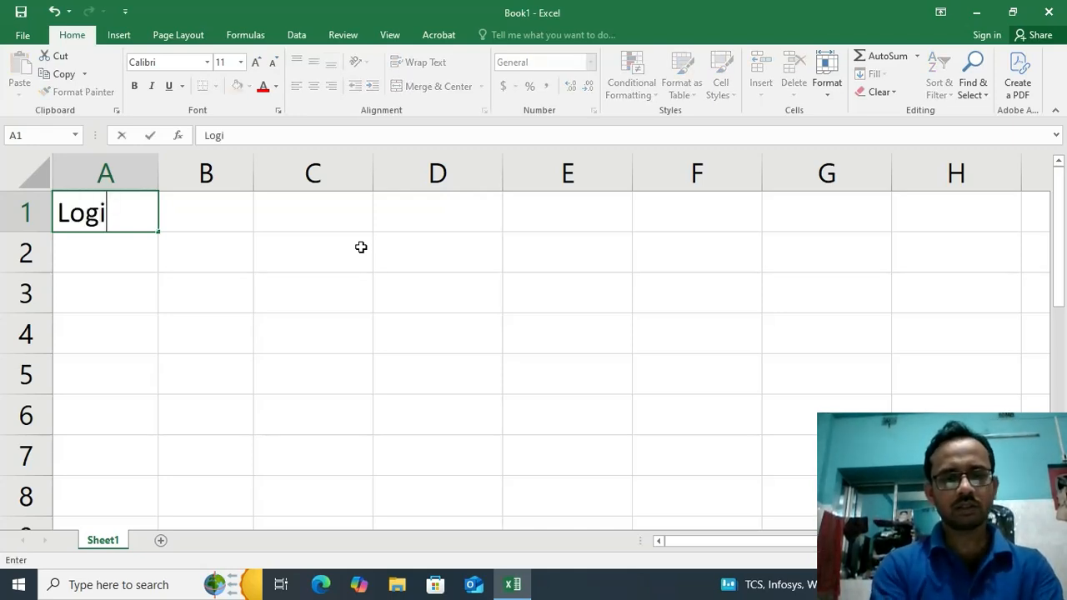
text(cal)
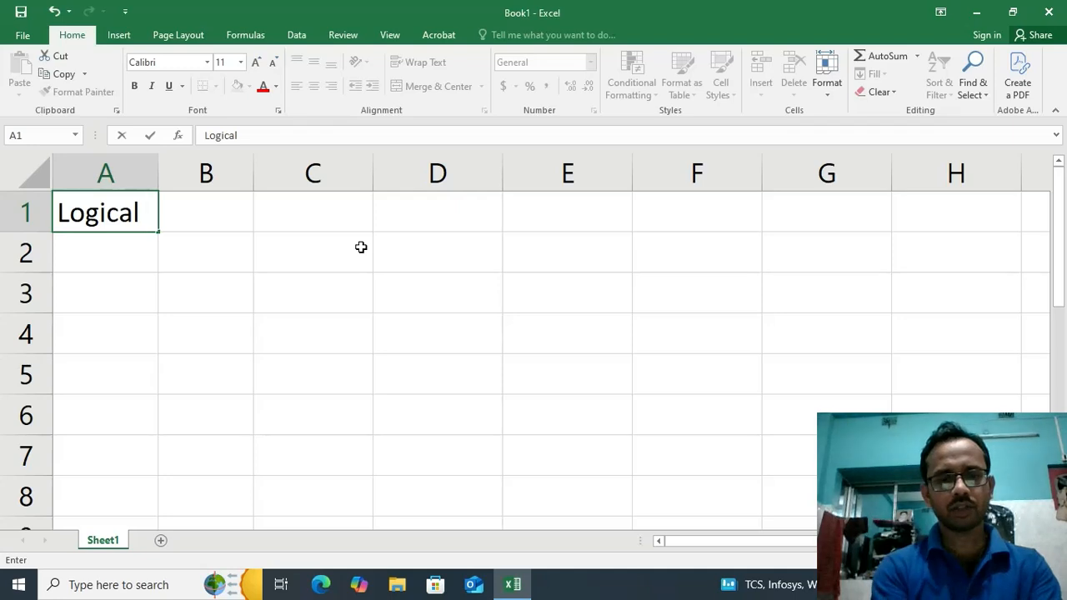
text( Function)
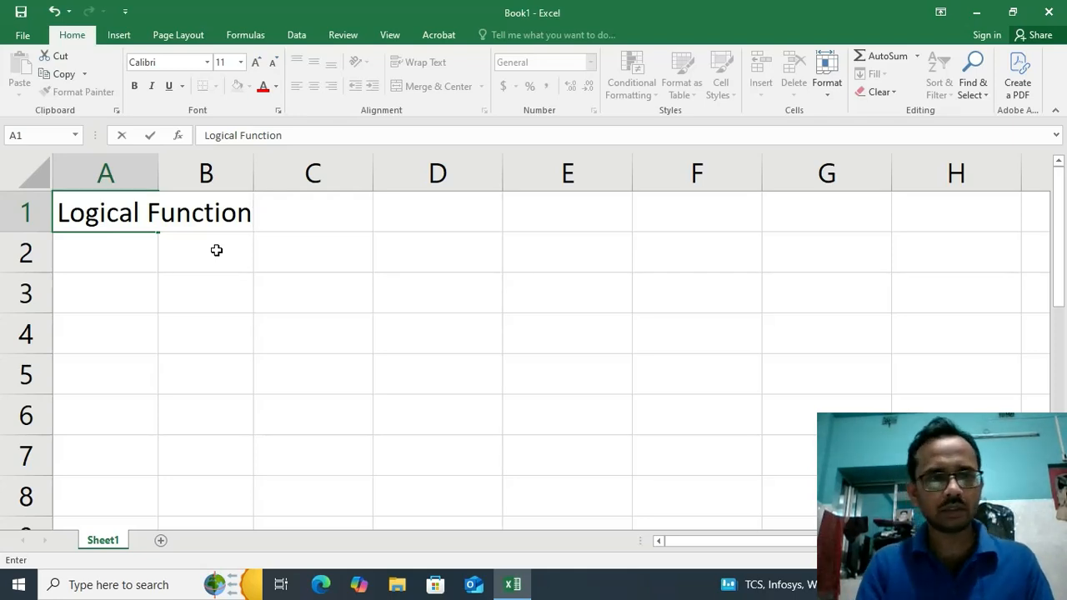
Enter the subheading "If Function" in cell B2
click(216, 250)
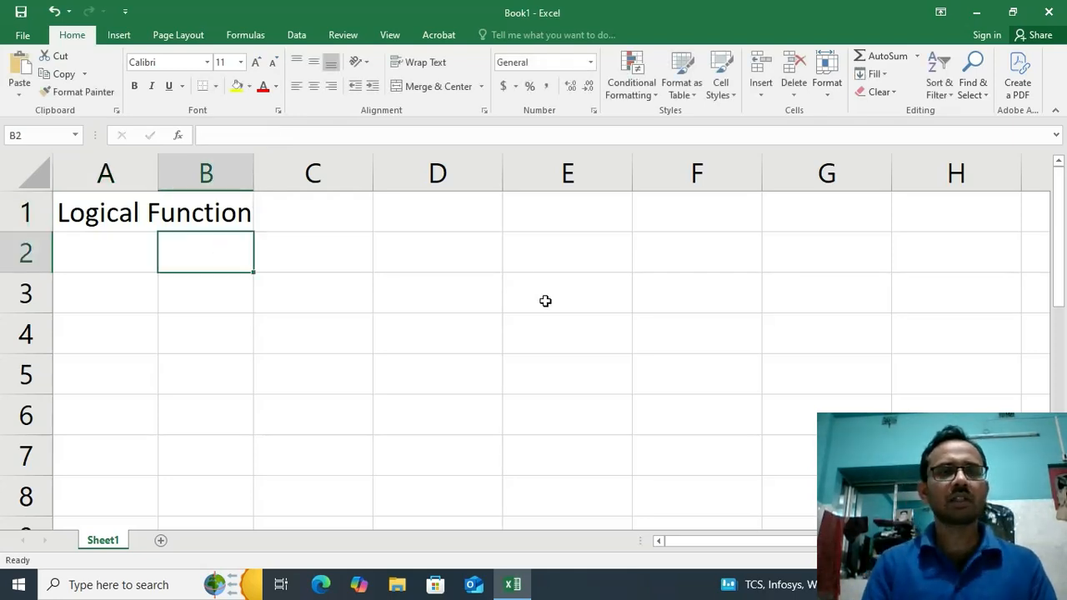
text(If)
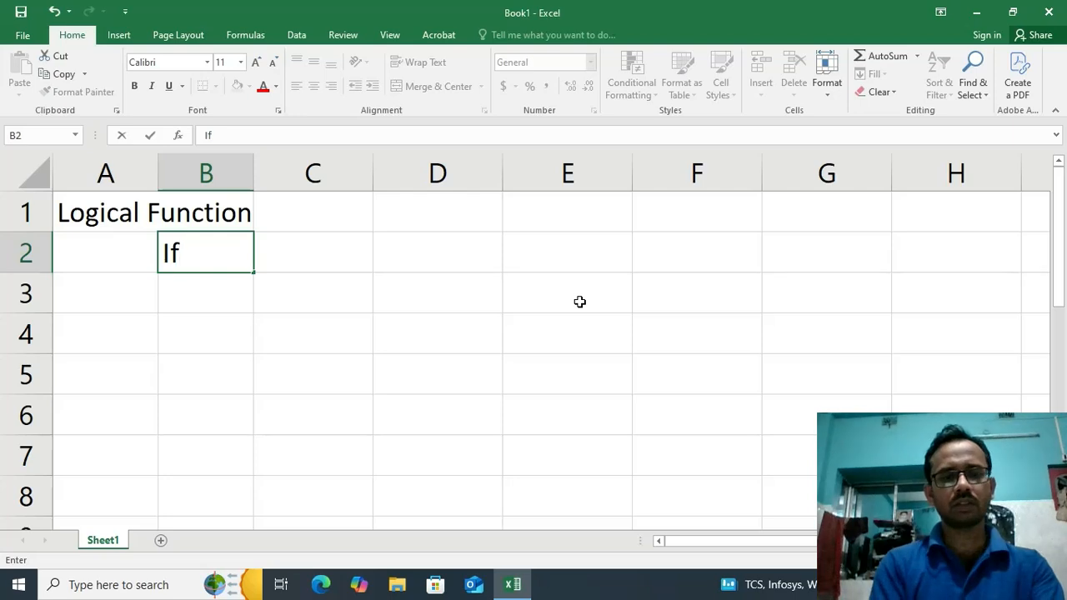
text( Funct)
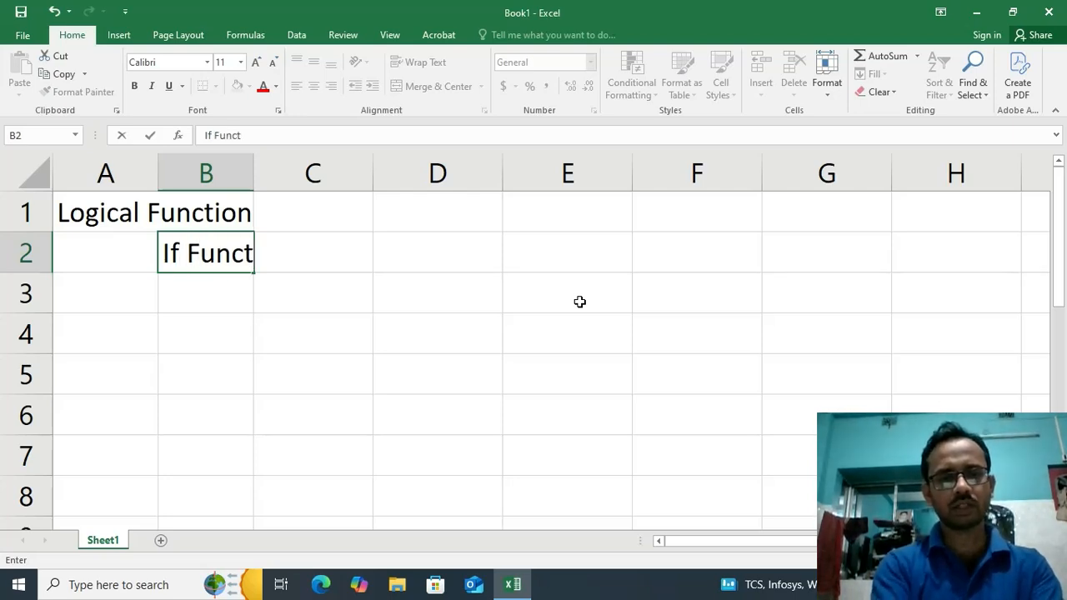
text(ion)
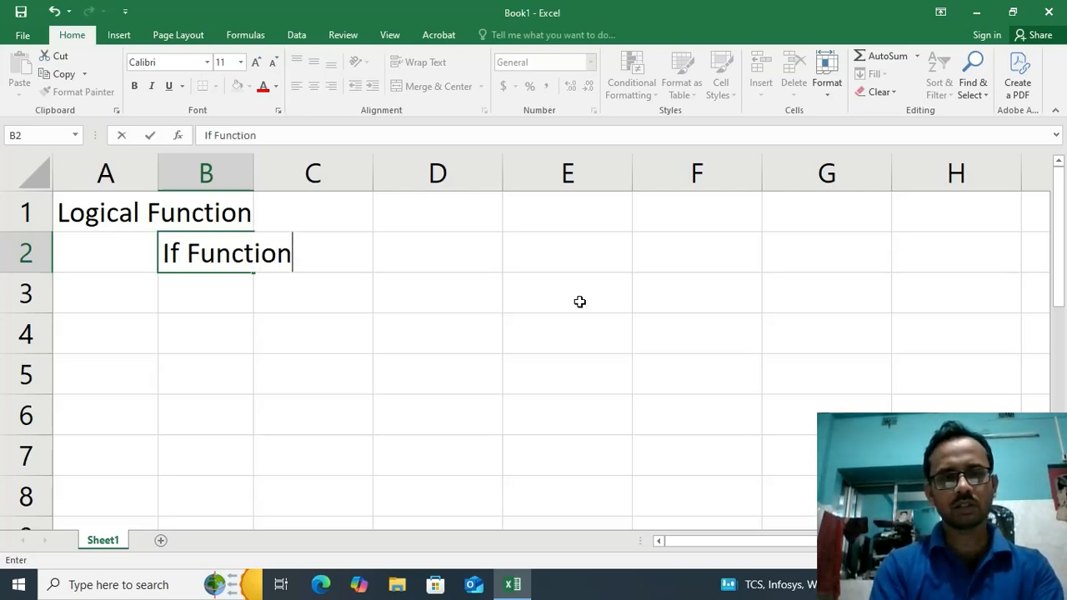
key(Return)
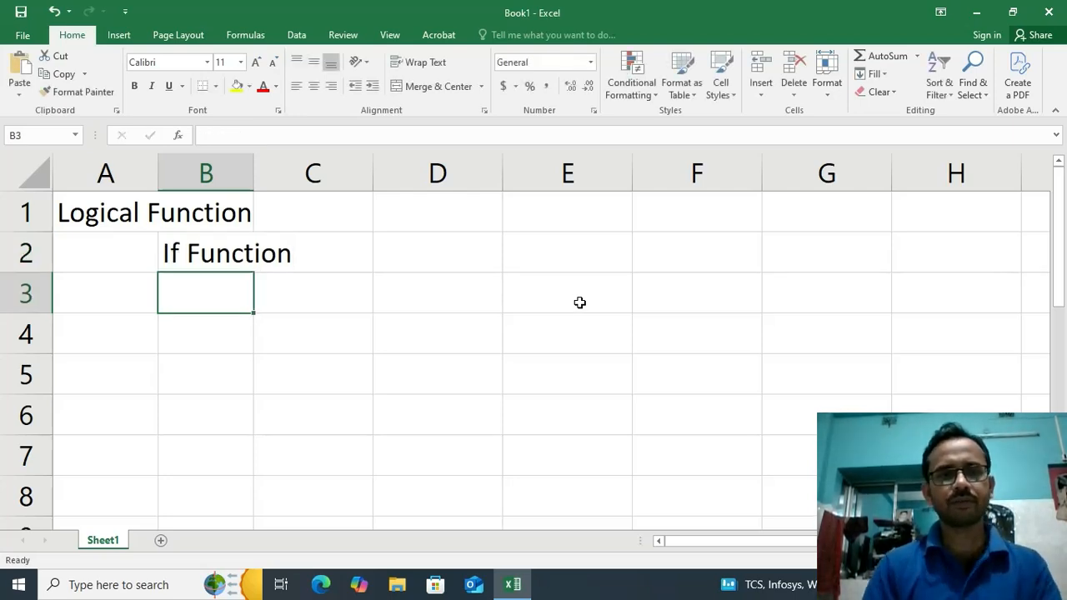
Enter the text "True , Flase Value" in cell C3
click(310, 287)
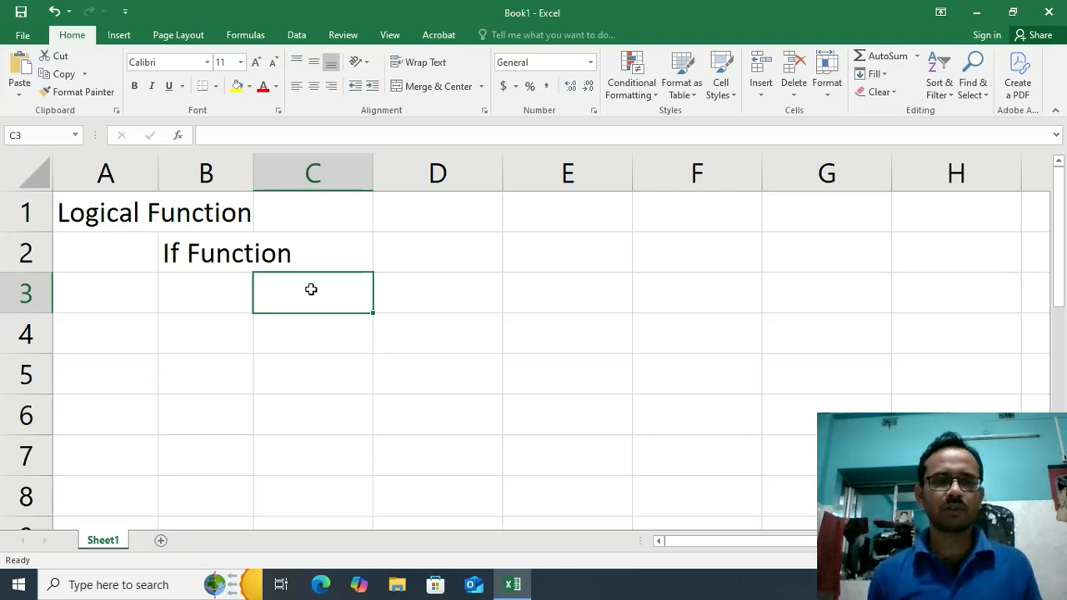
text(Tr)
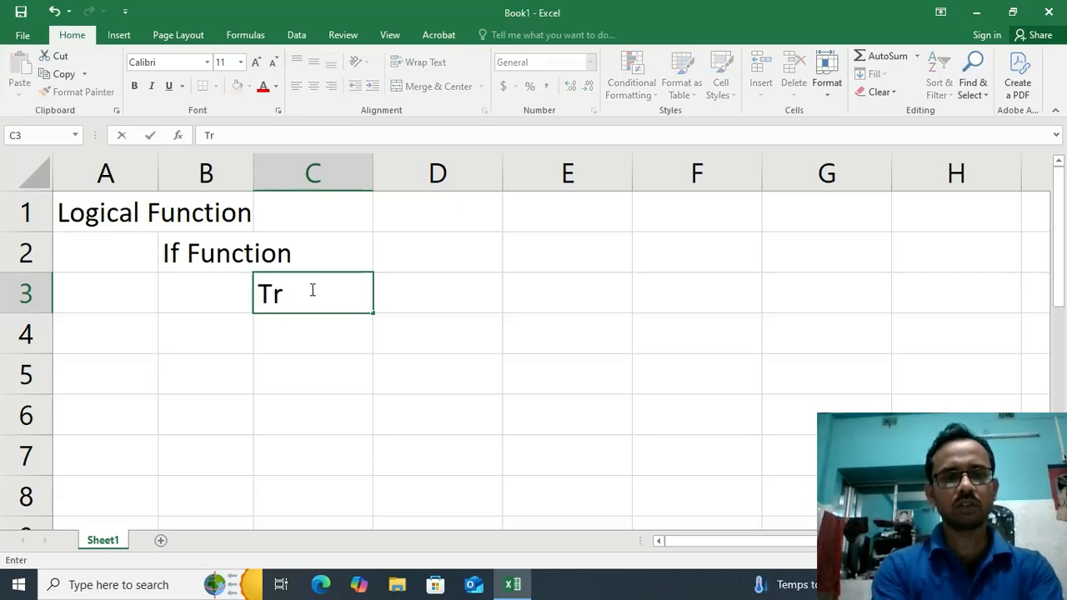
text(ue ,)
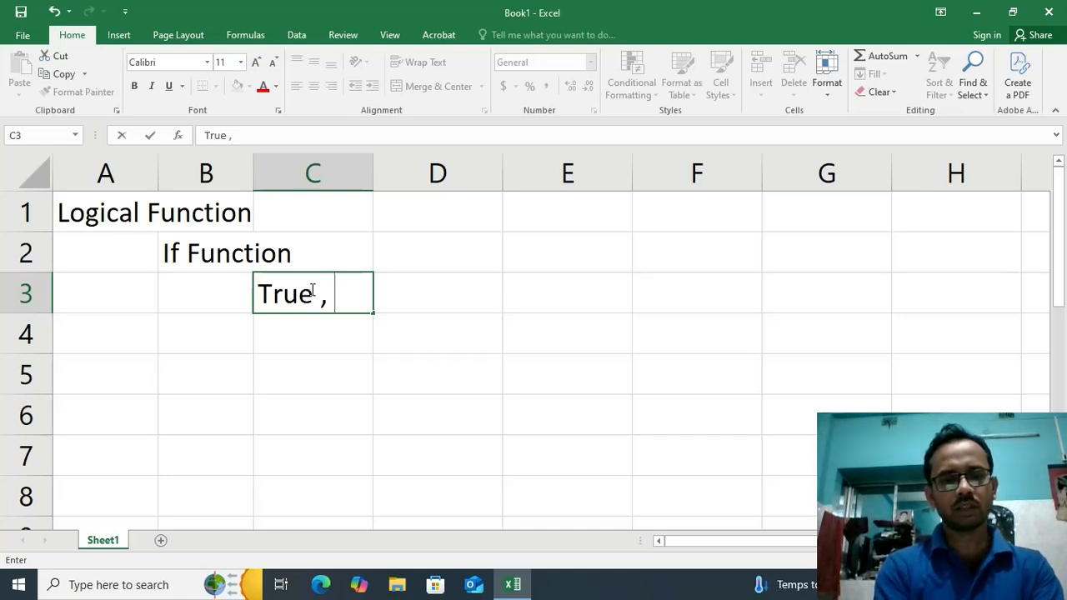
text( Flase V)
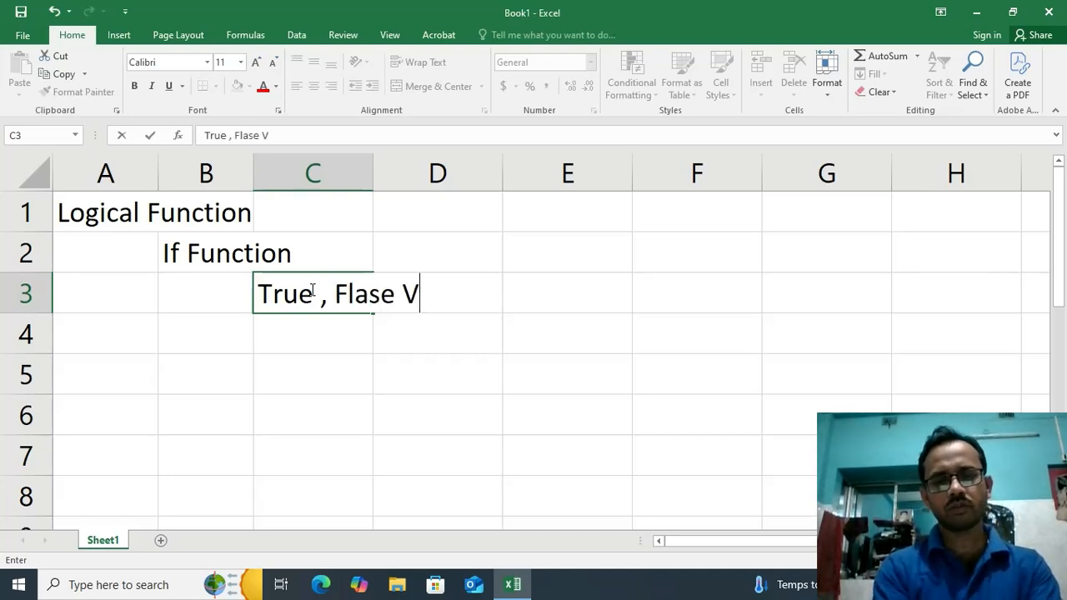
text(alue)
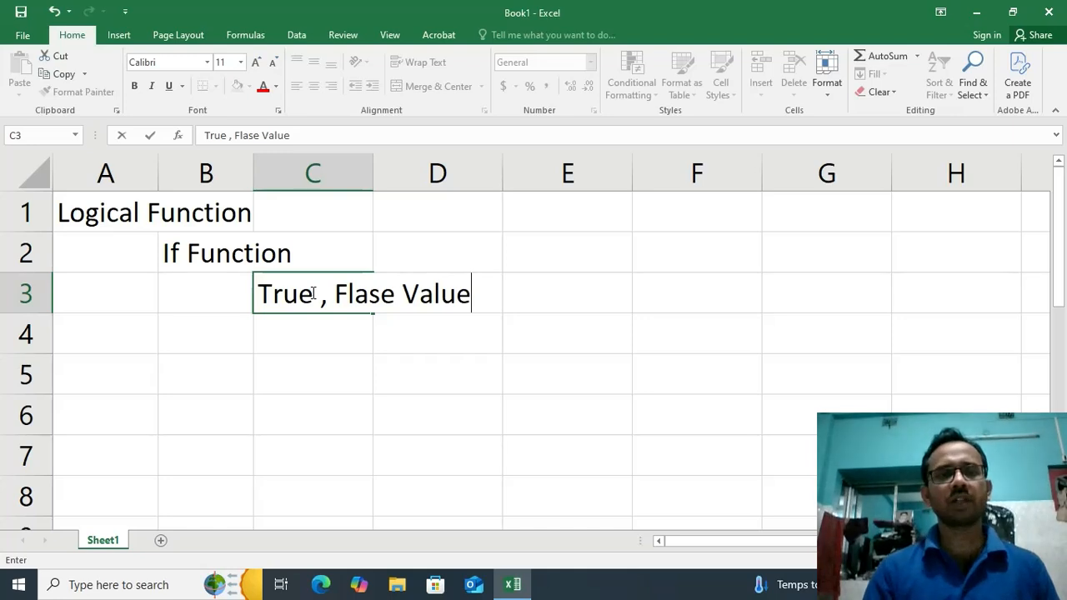
key(Return)
Write the IF syntax as literal text in cell D4: '=if(condition,"true_value","False_Value)
click(391, 336)
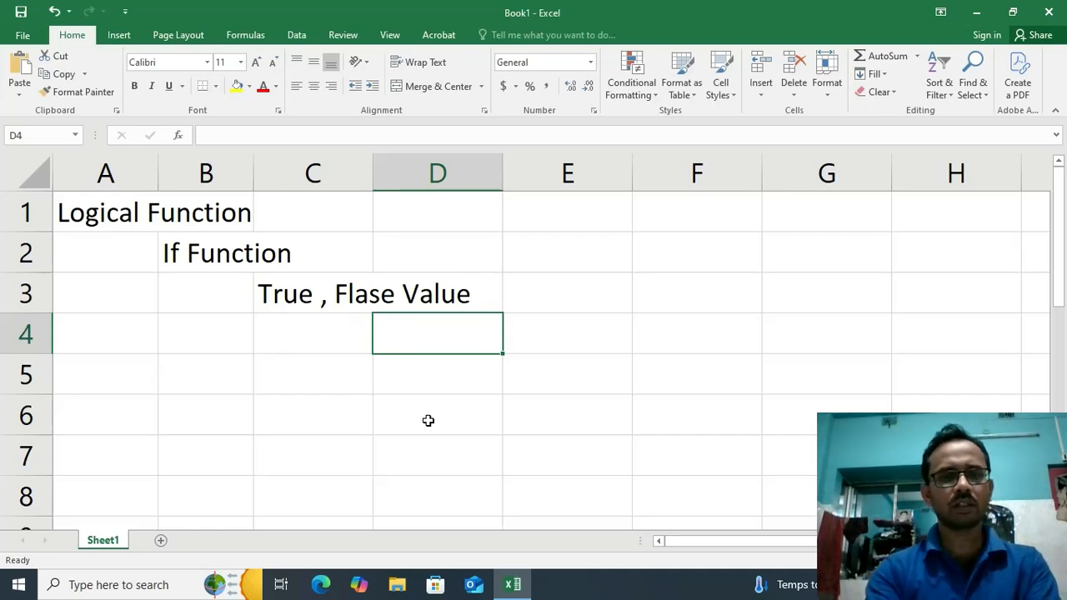
text('=)
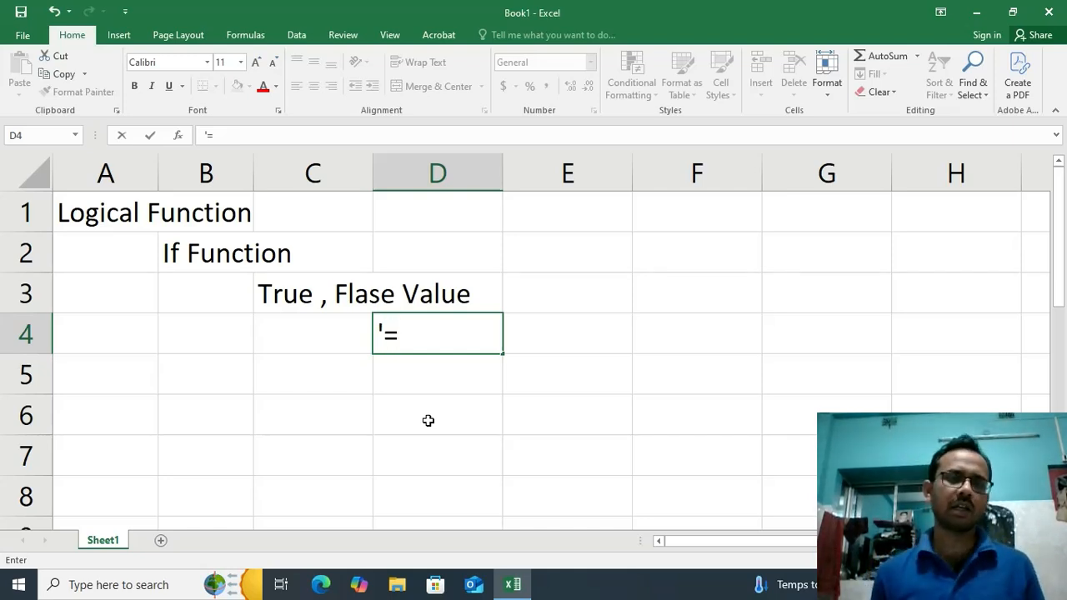
text(if()
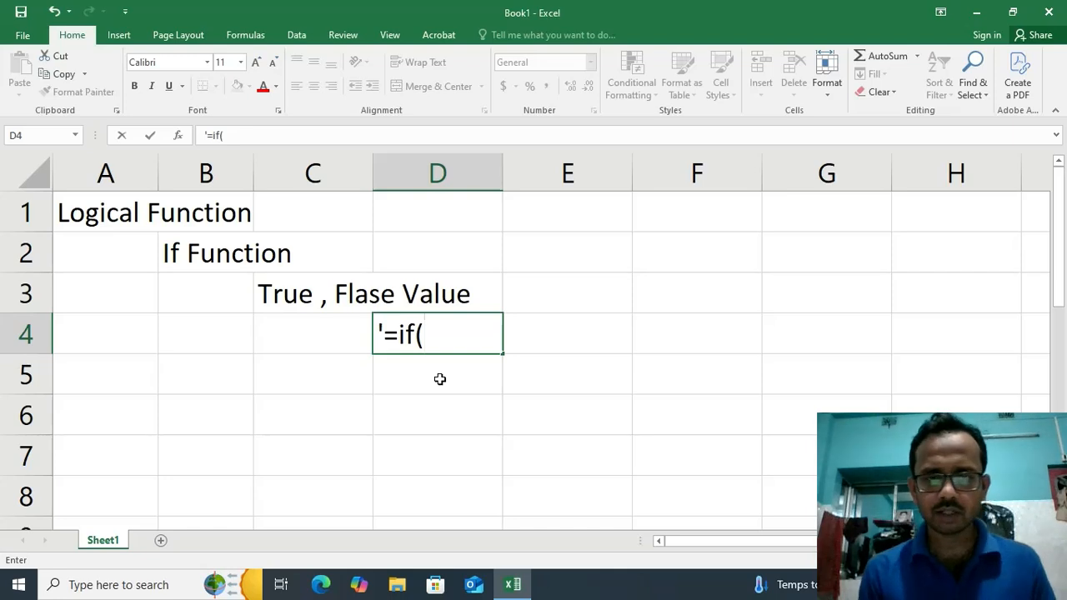
text(condi)
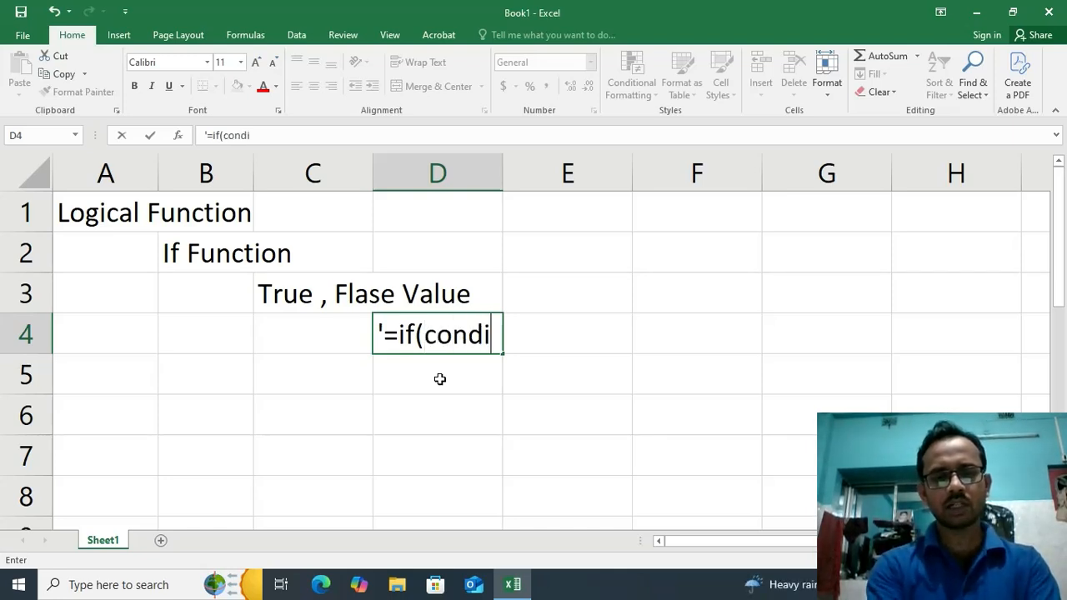
text(tio)
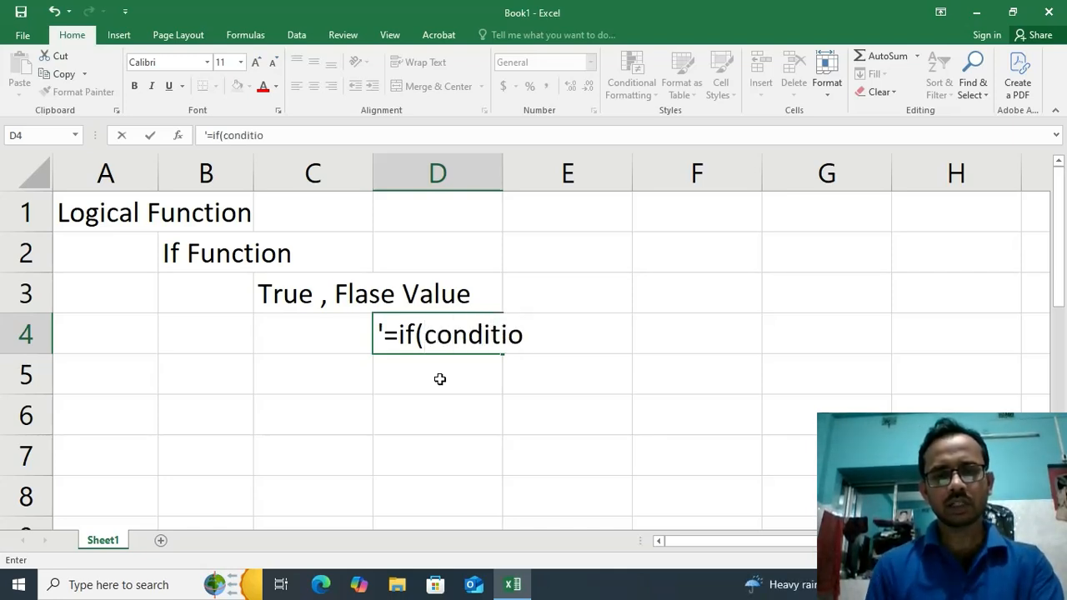
text(n)
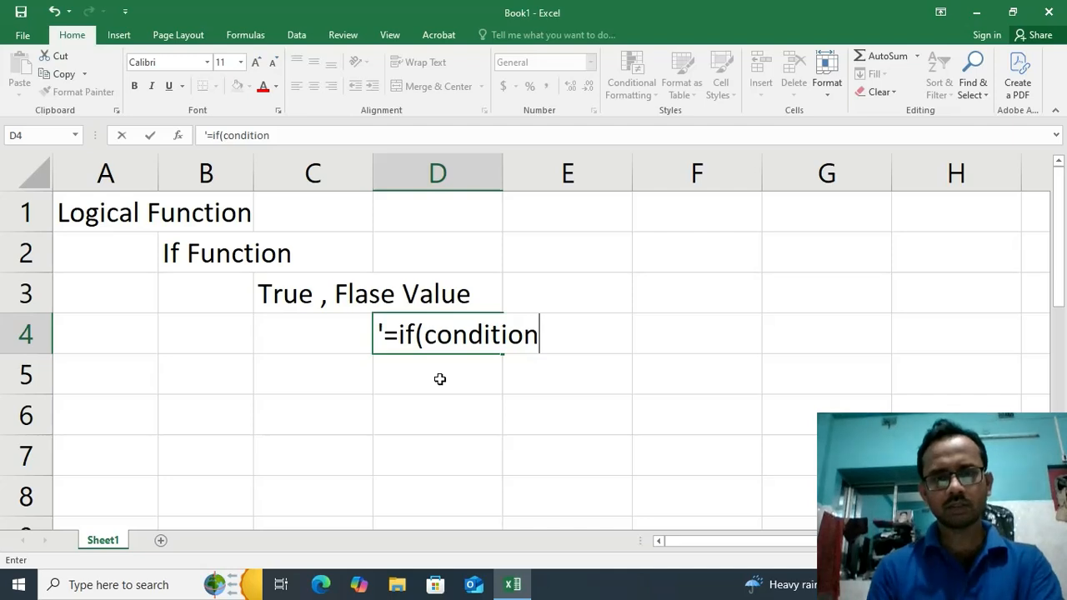
text(,)
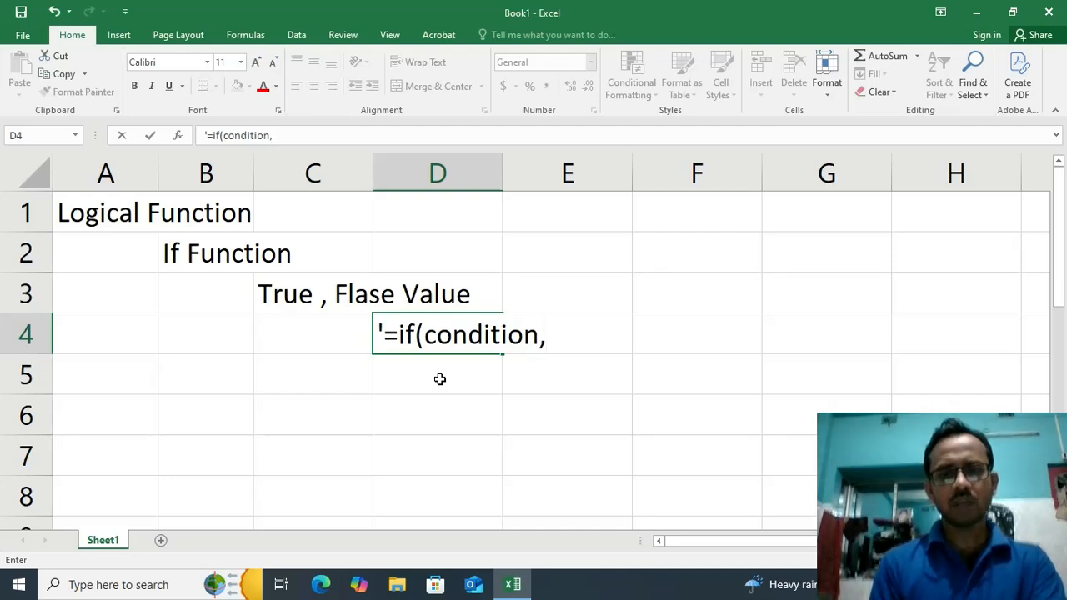
text("true)
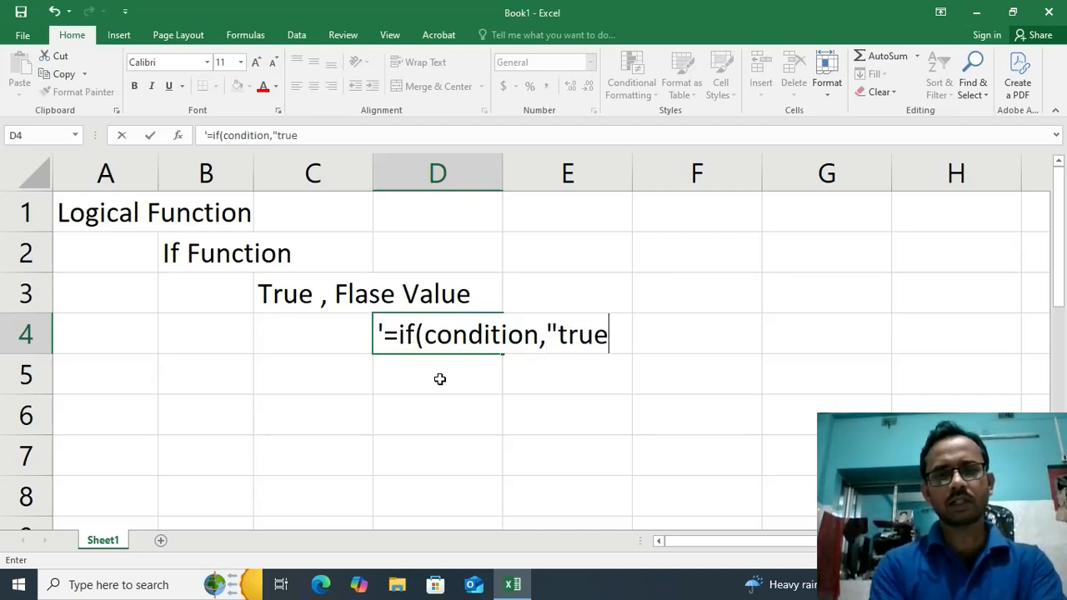
text(_)
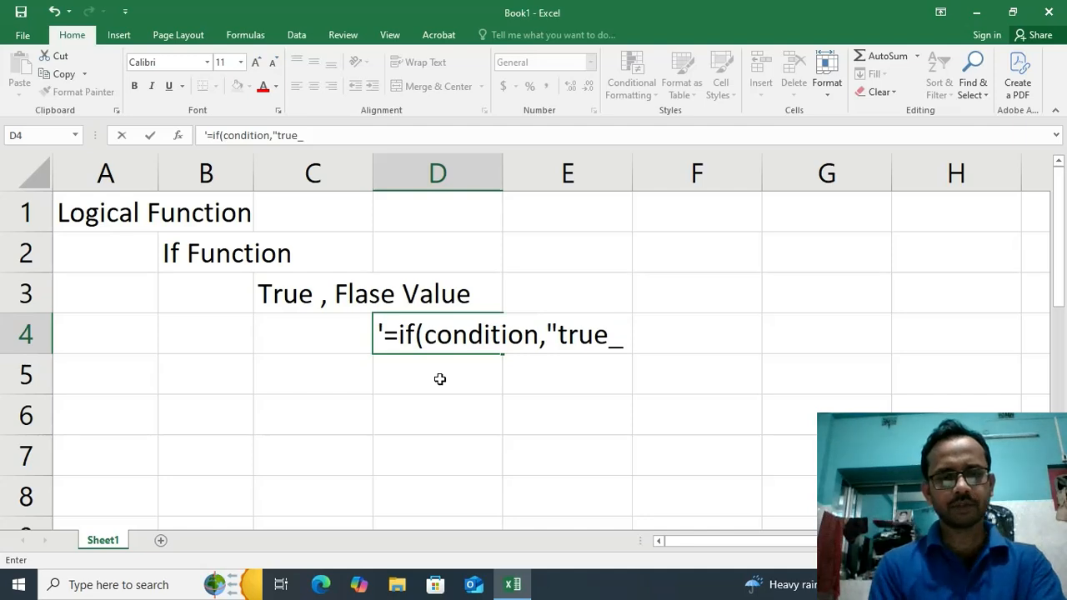
text(valu)
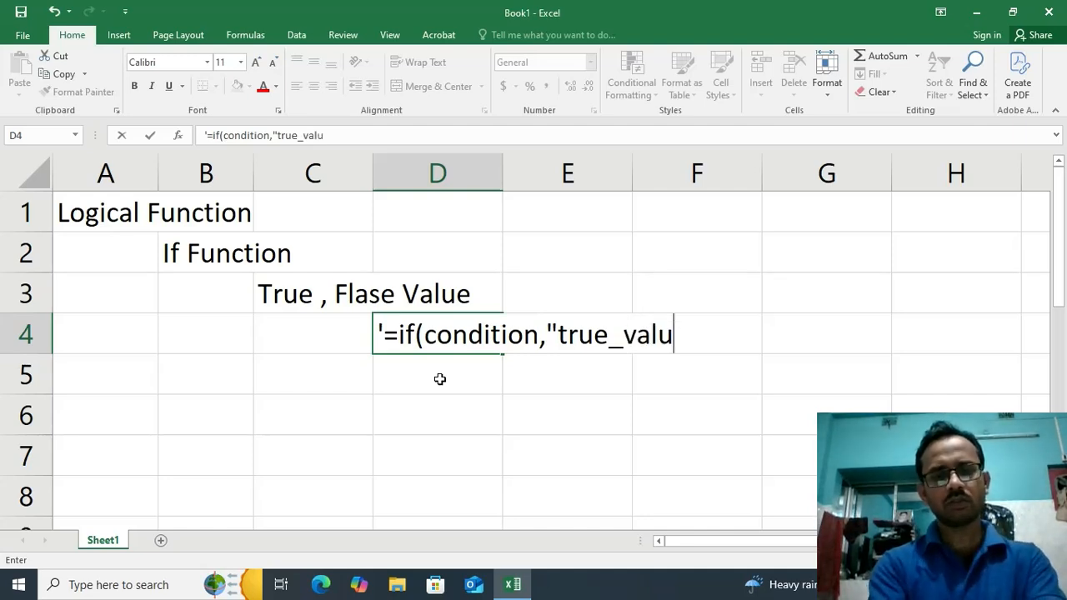
text(e",)
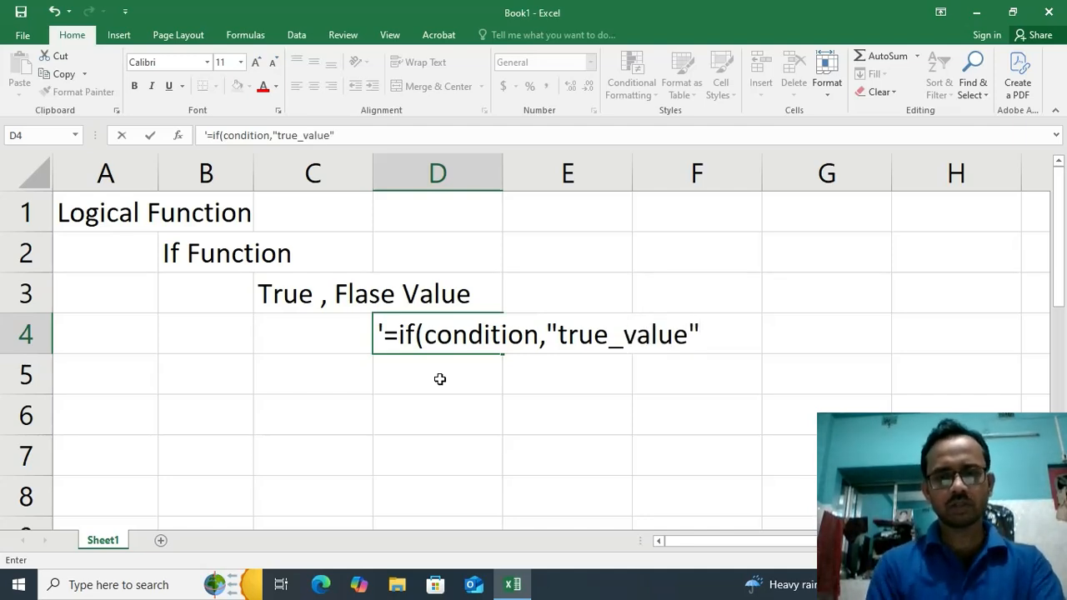
text("False)
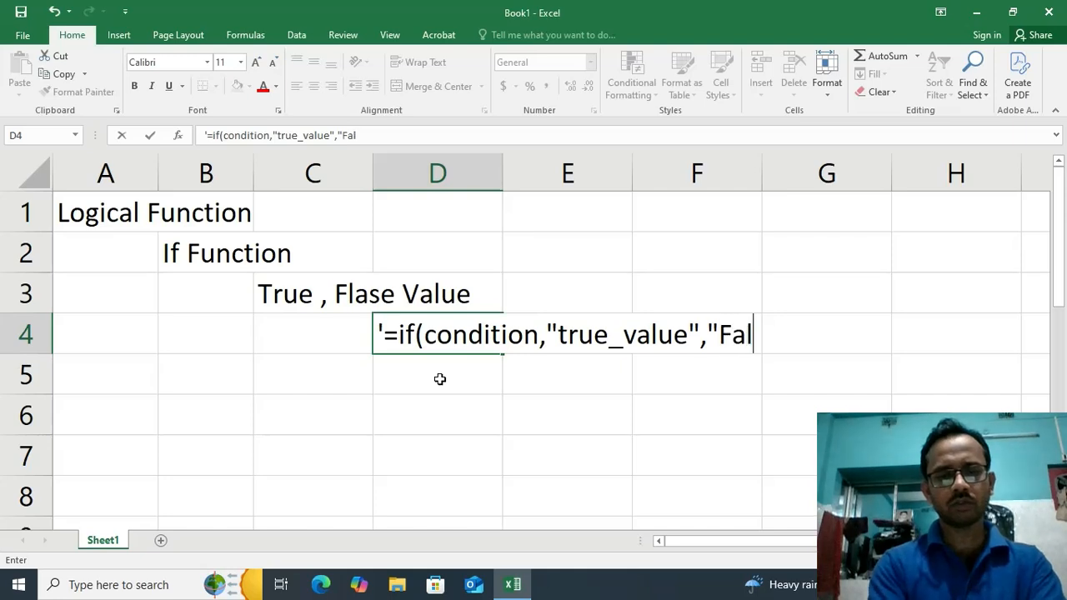
text(_Va)
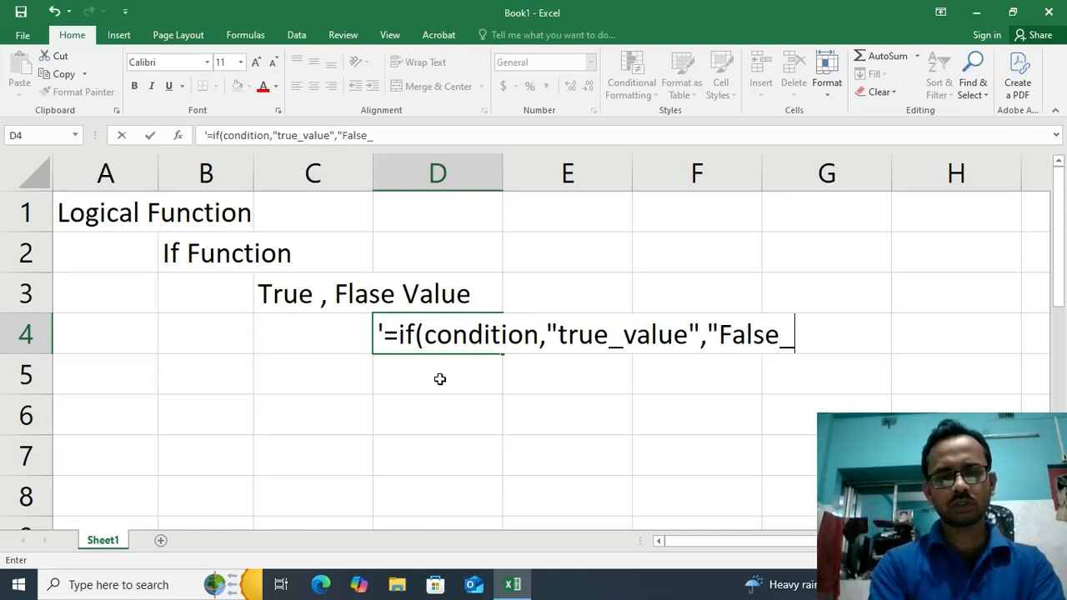
text(l)
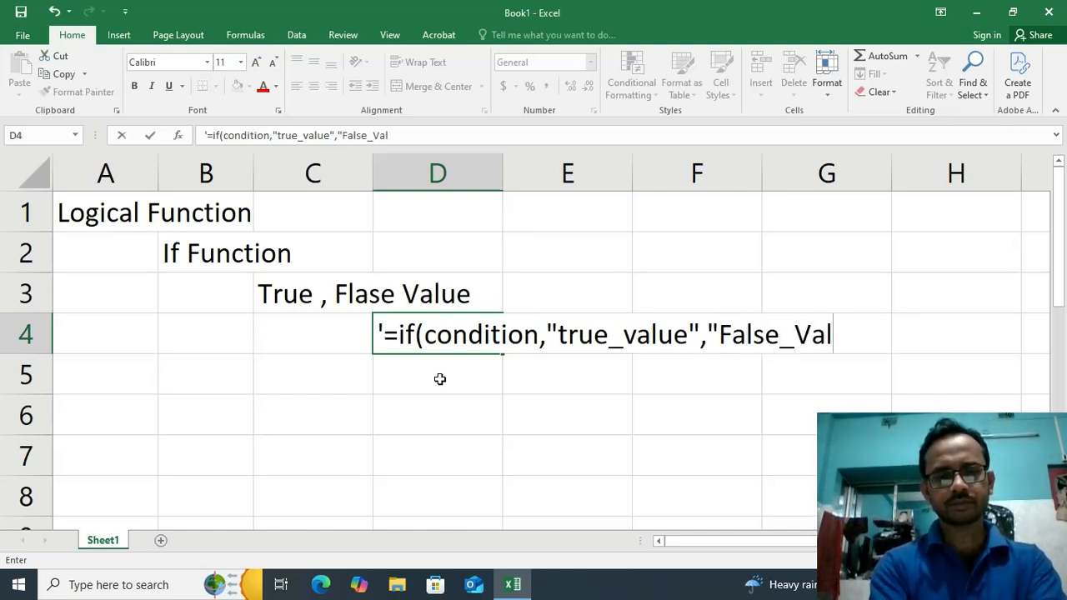
text(ue)
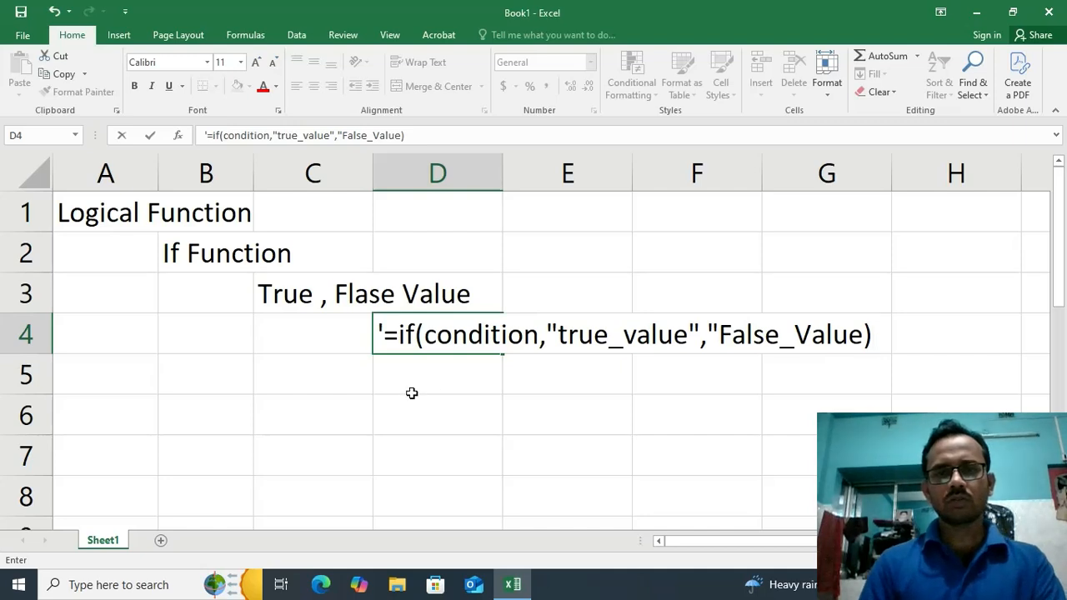
Capitalize the first letter of true_value in the D4 syntax text so it reads "True_value", and commit the entry
click(565, 335)
key(BackSpace)
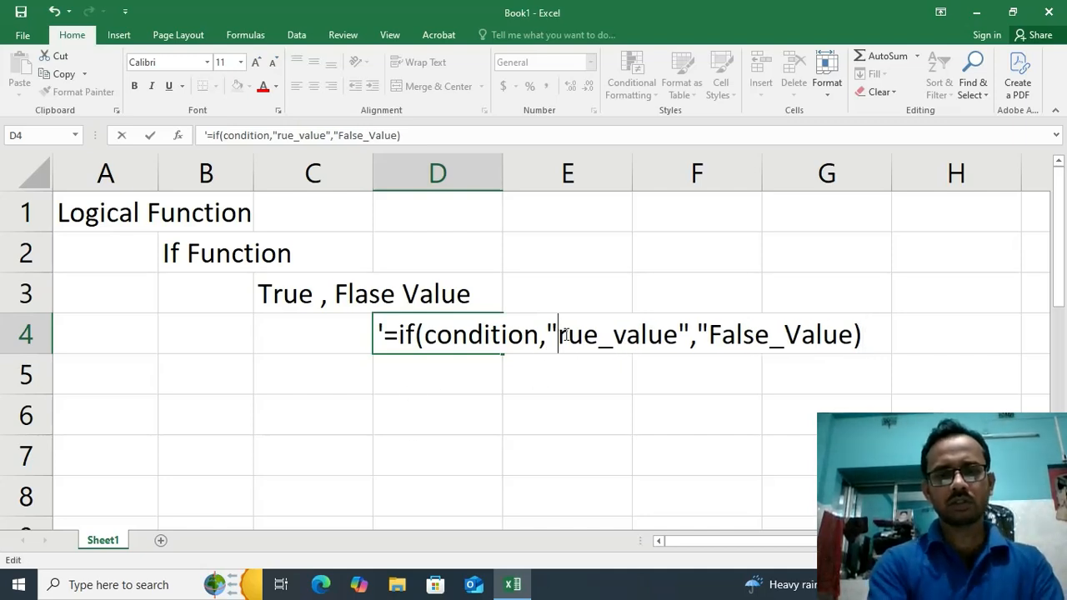
text(T)
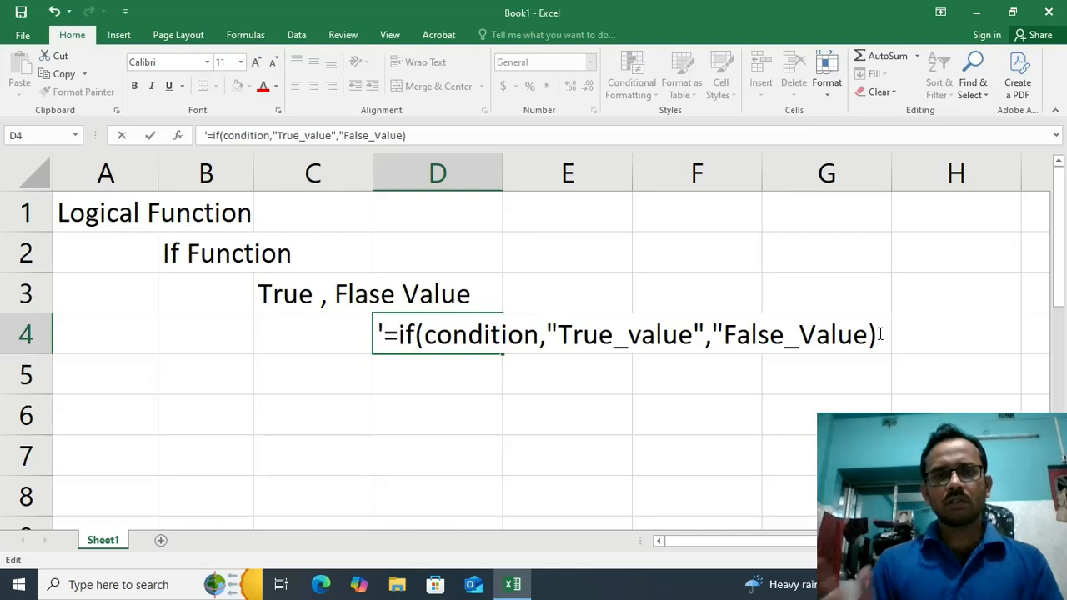
key(Return)
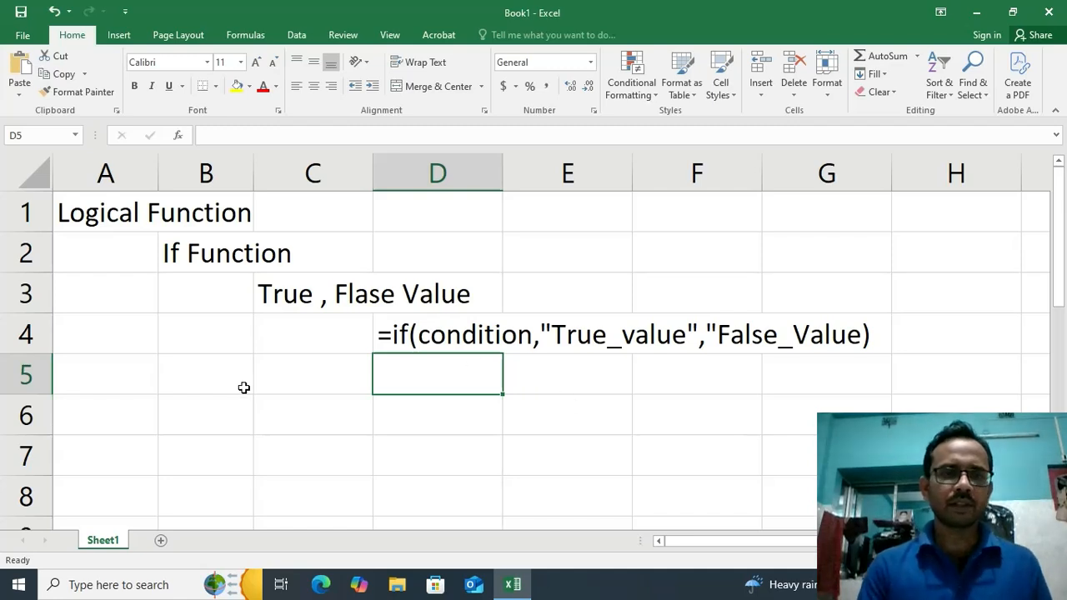
Add the missing closing quotation mark after False_Value in the D4 syntax text and commit the entry
click(446, 338)
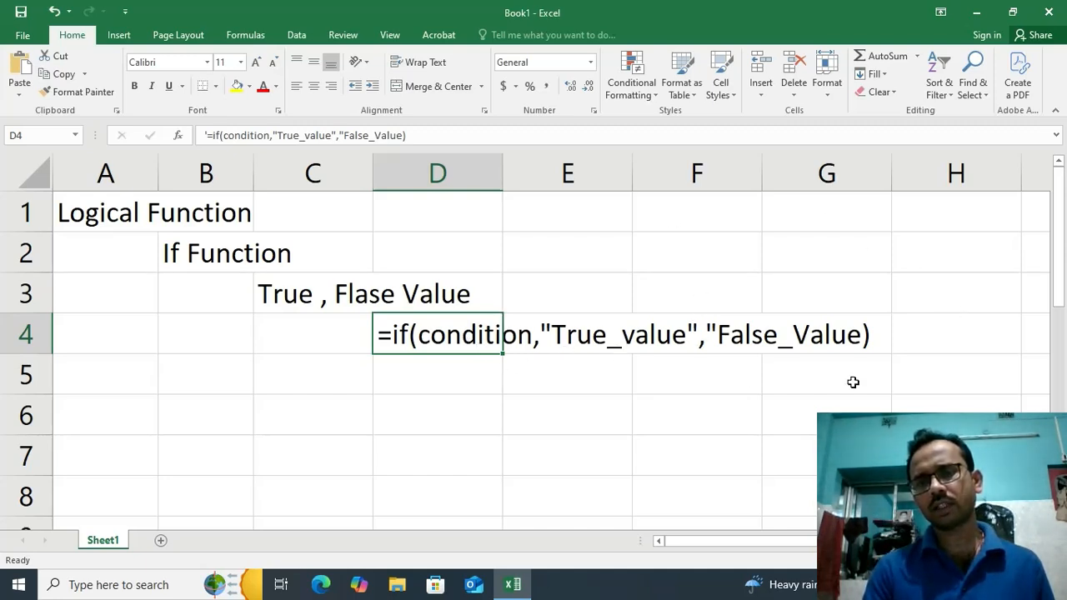
double_click(404, 331)
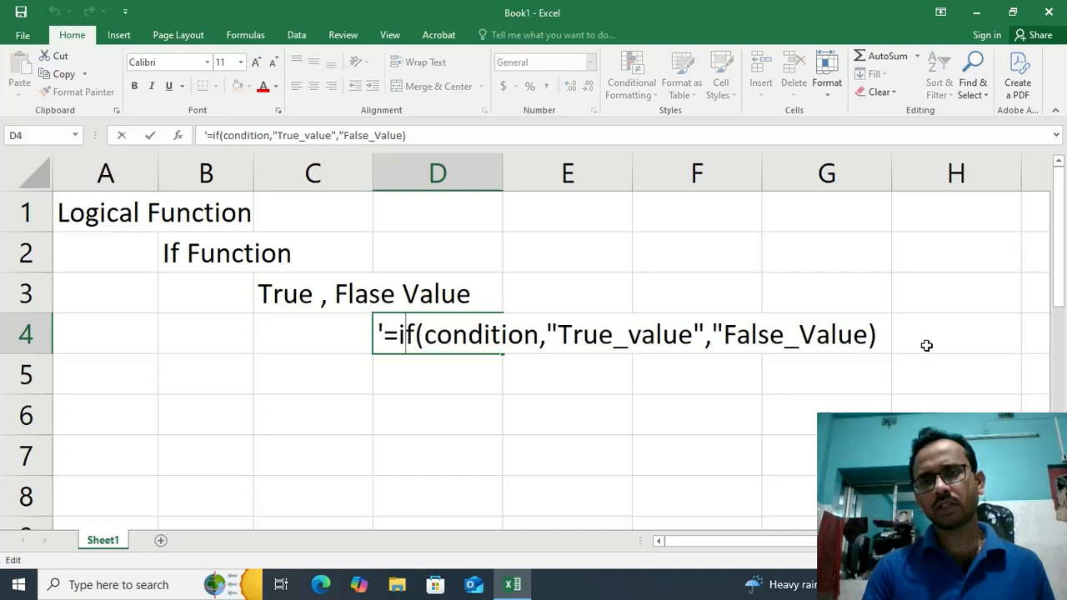
click(870, 337)
text(")
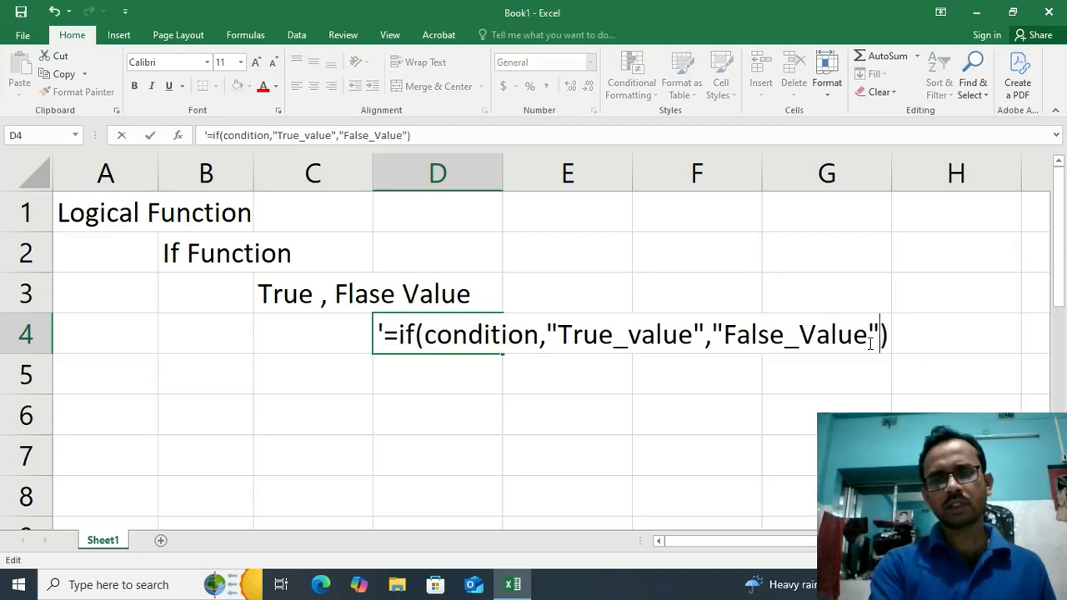
key(Return)
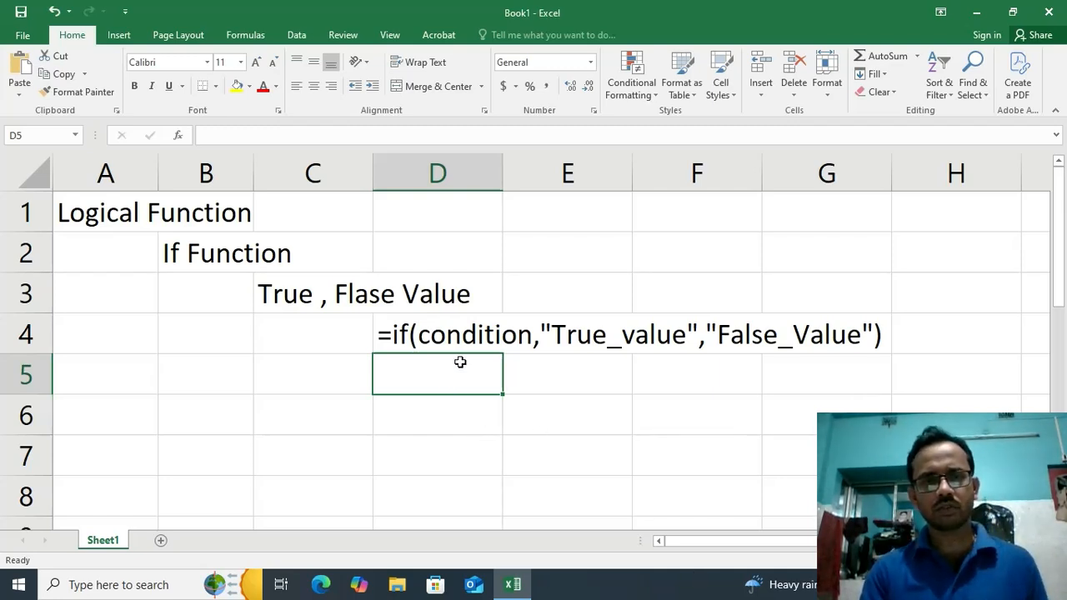
Start a table header row by entering "Name" in cell A6 and "Tot_Marks" in cell B6
click(115, 415)
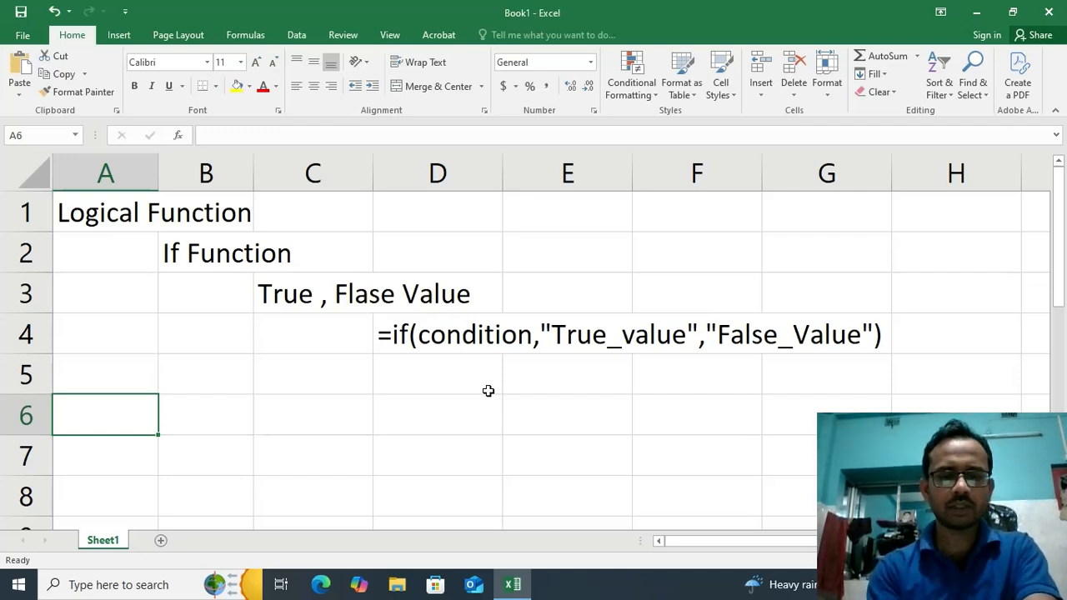
text(Name)
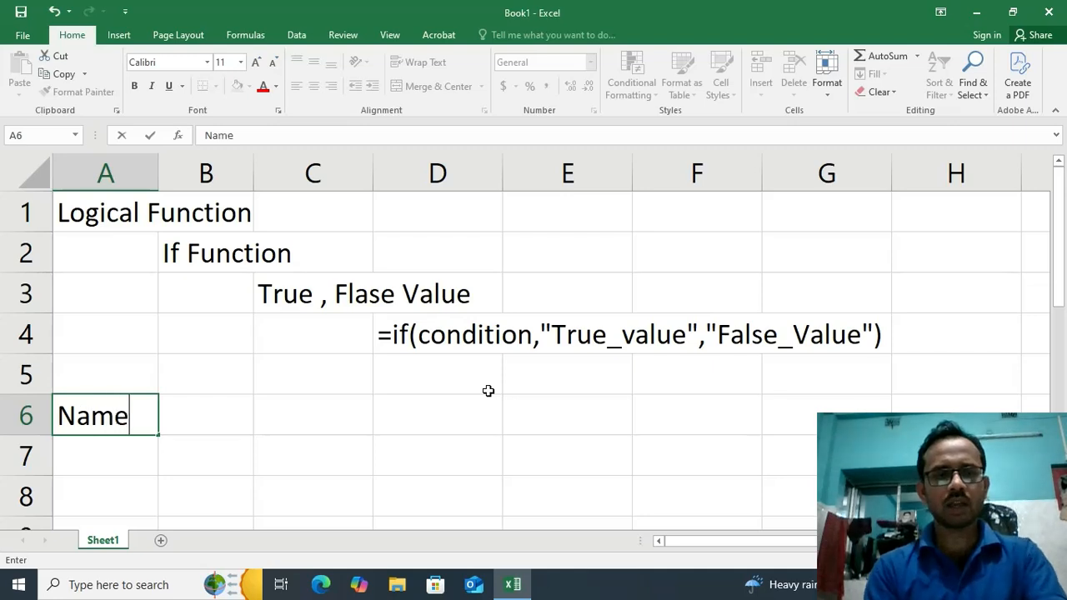
key(Tab)
text(T)
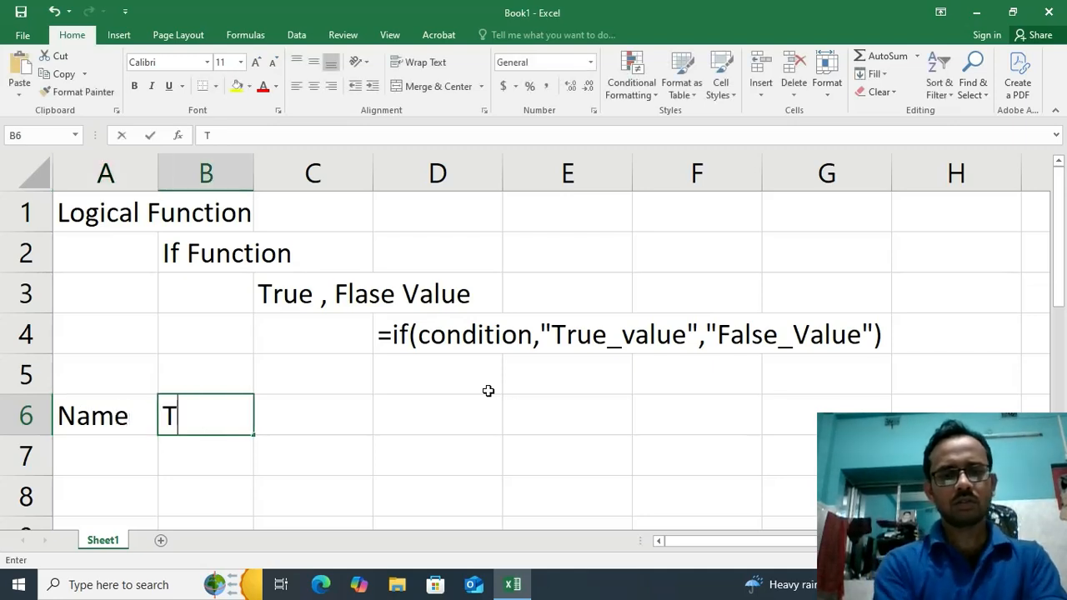
text(ot_)
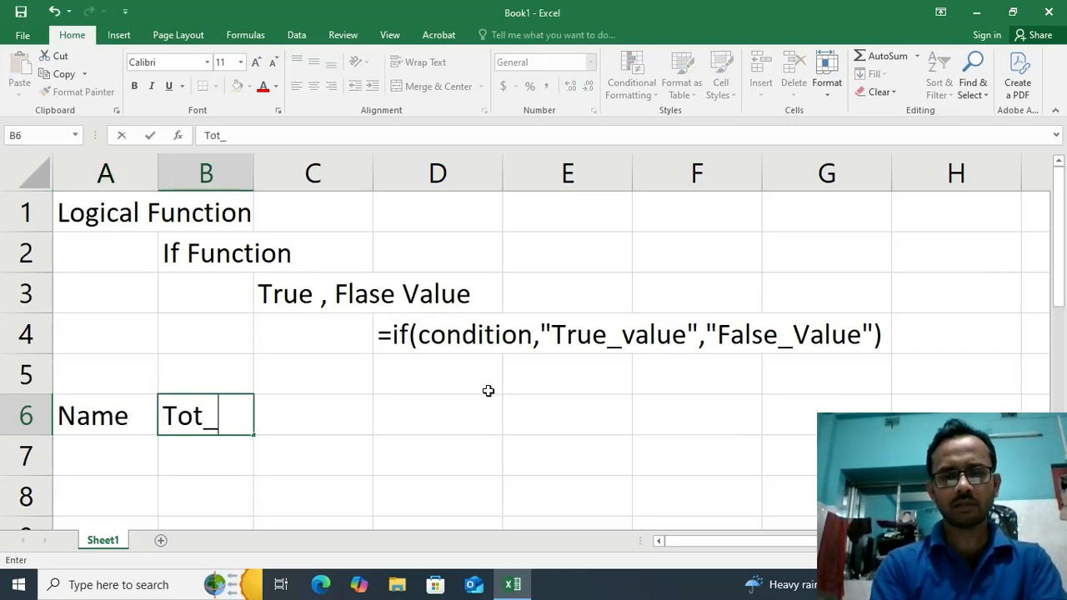
text(Marks)
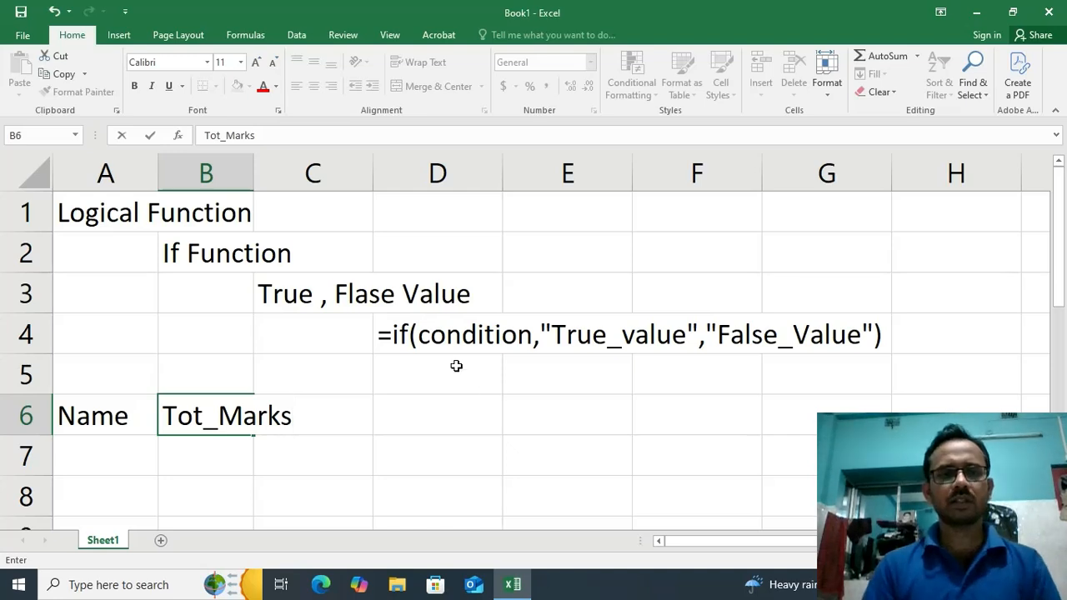
Autofit column B to its contents and enter the header "Grade" in cell C6
click(390, 432)
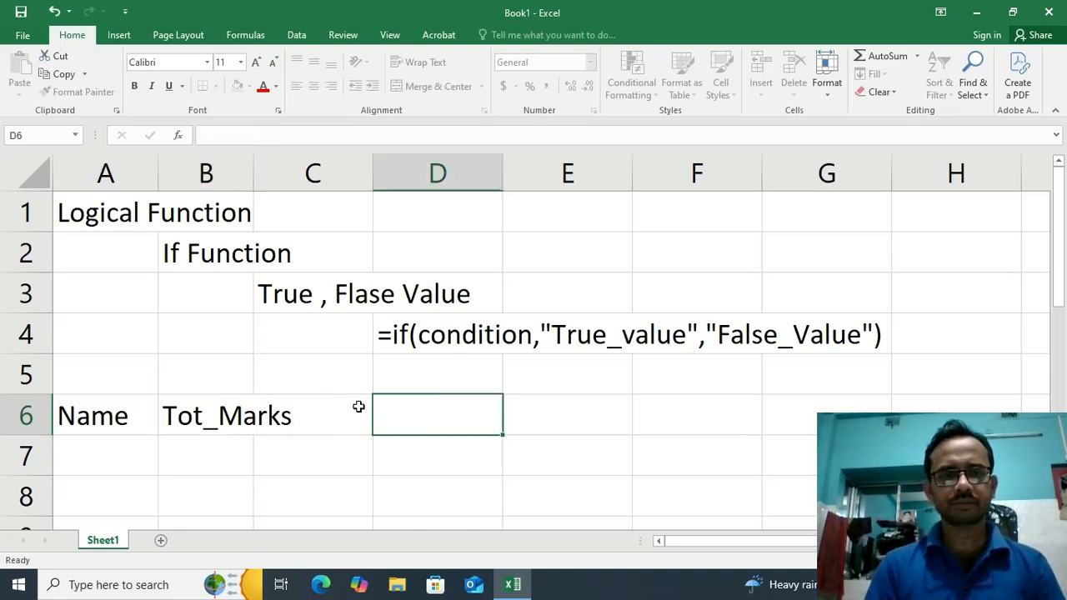
double_click(252, 166)
click(323, 405)
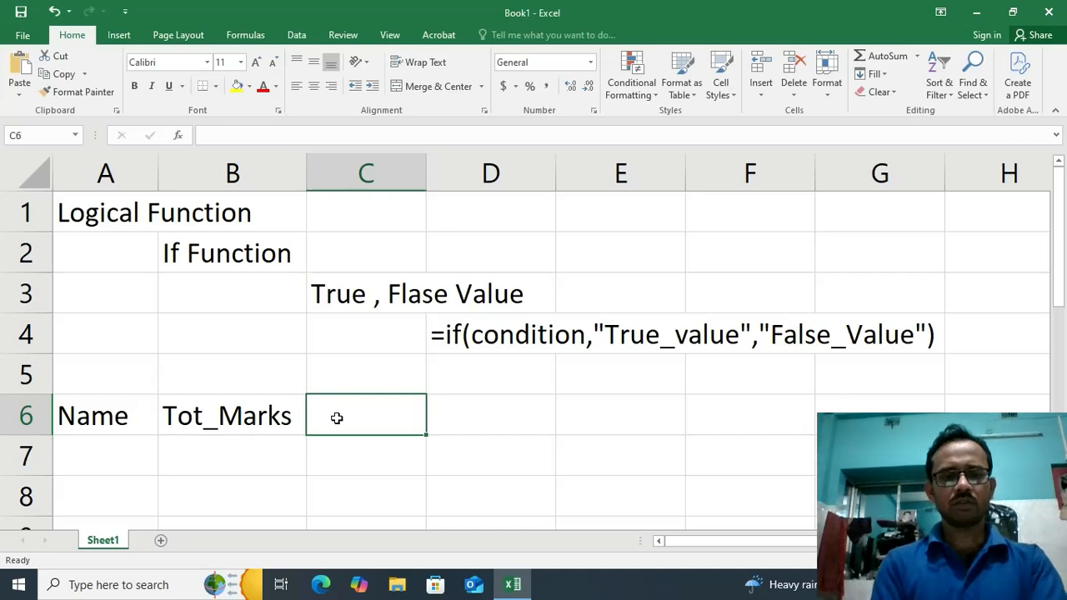
text(Grade)
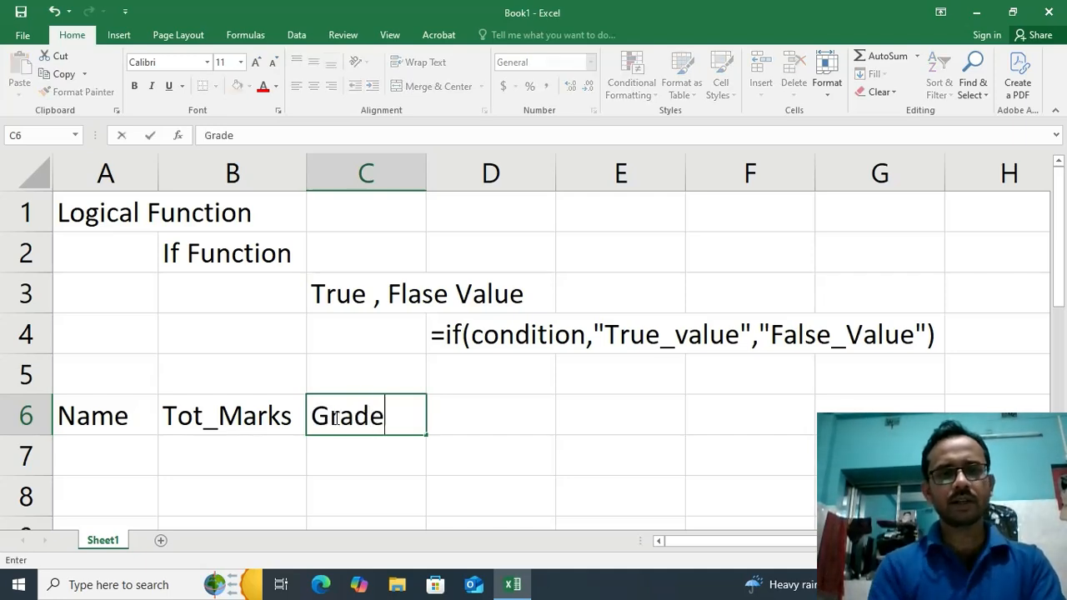
Enter A1 in cell A7 and fill the series down to A7 in cell A13
click(131, 458)
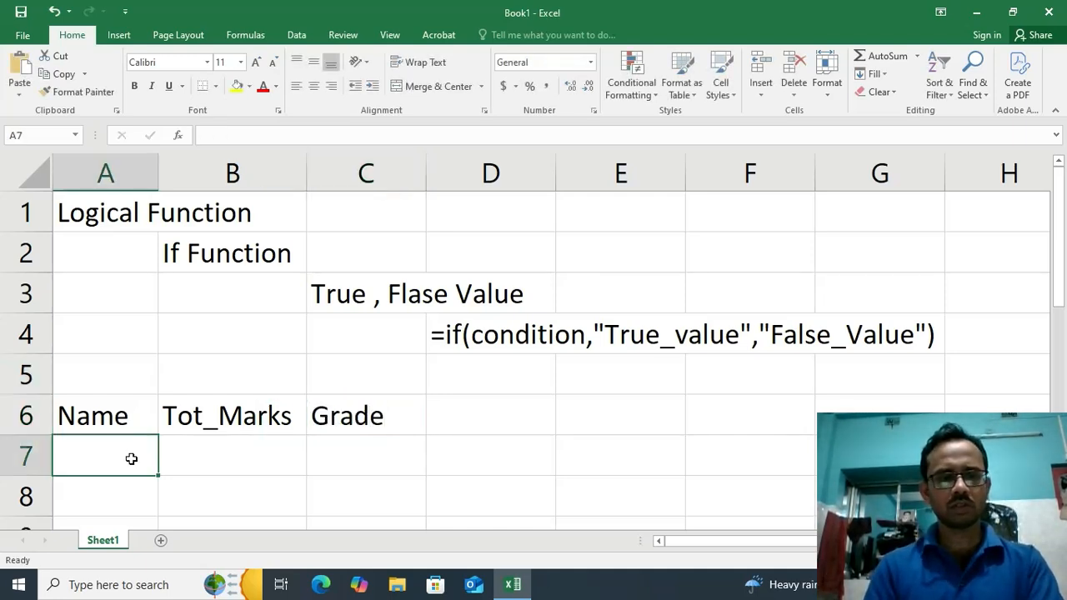
text(A1)
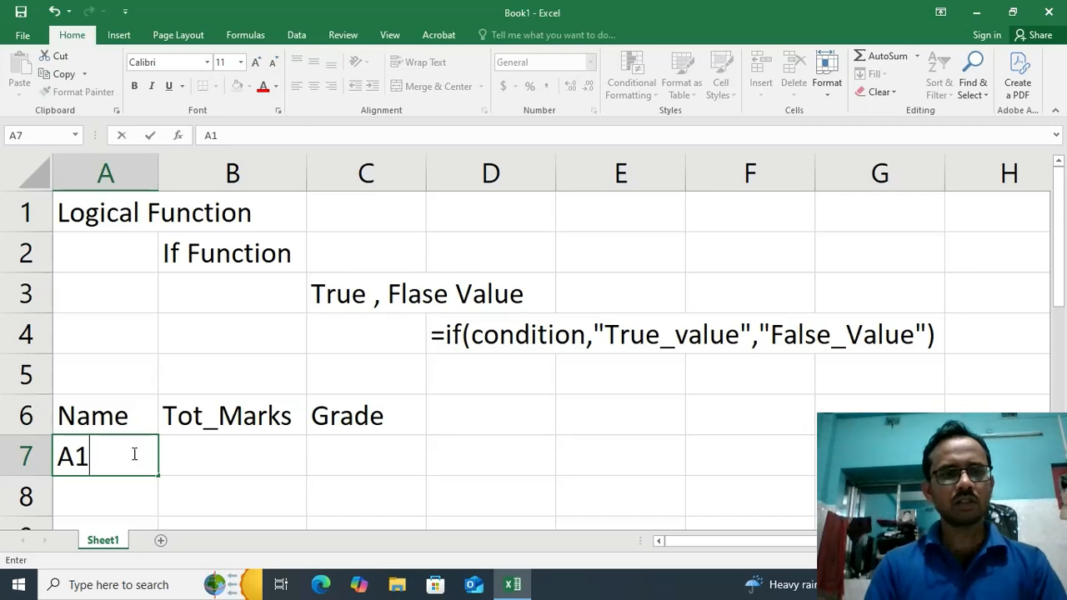
click(212, 454)
click(131, 453)
scroll(131, 454, down, 1)
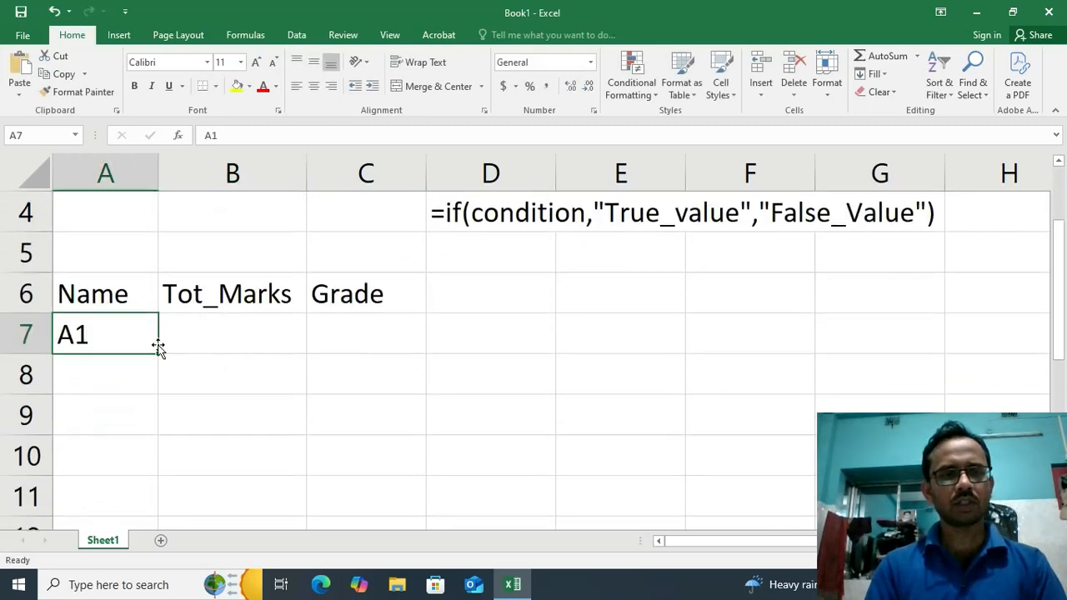
drag(157, 355, 191, 464)
scroll(185, 411, up, 1)
Enter the total marks 100, 105, 120, 200, 300, 230 and 160 in cells B7 to B13
click(221, 308)
click(226, 331)
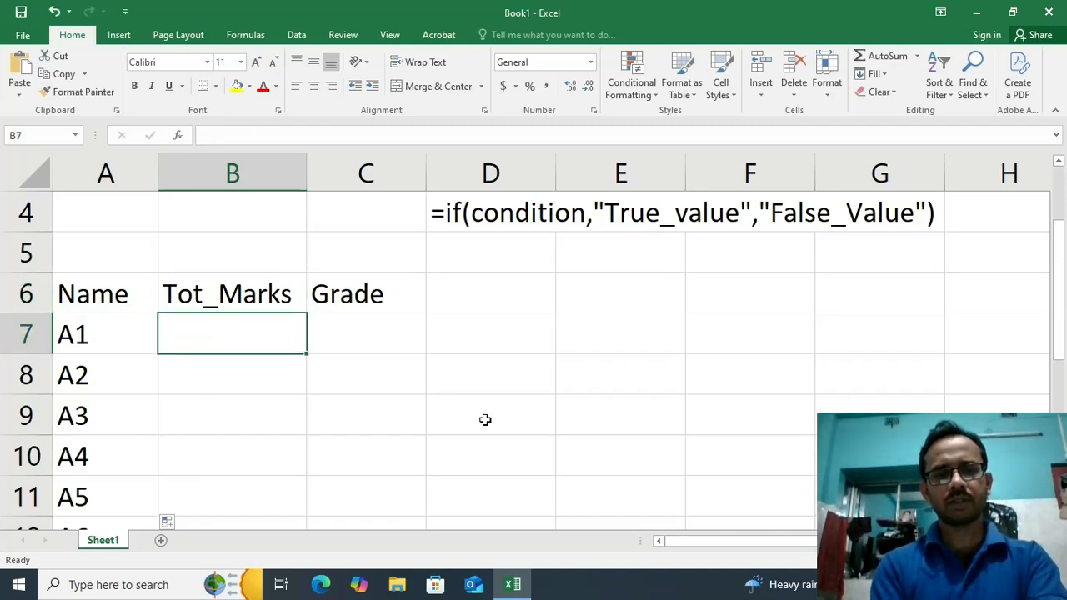
text(100)
key(Return)
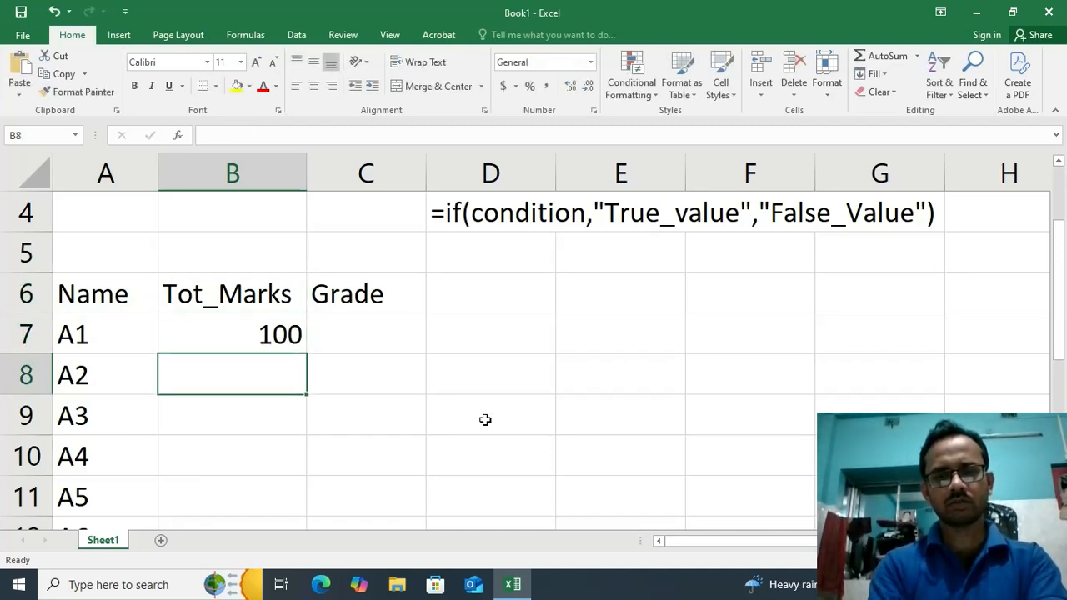
text(105)
key(Return)
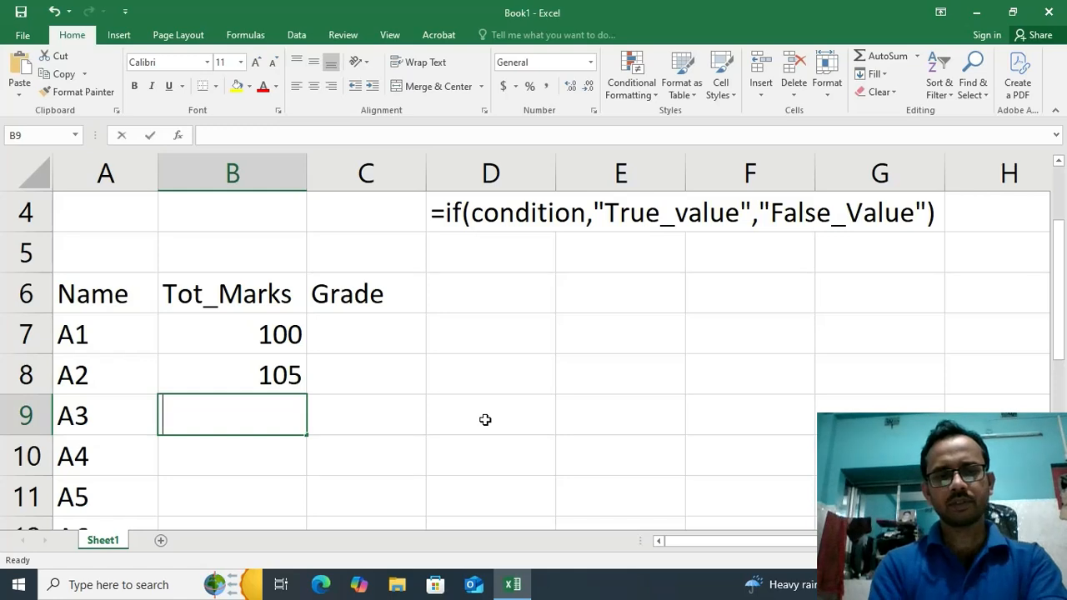
text(120)
key(Return)
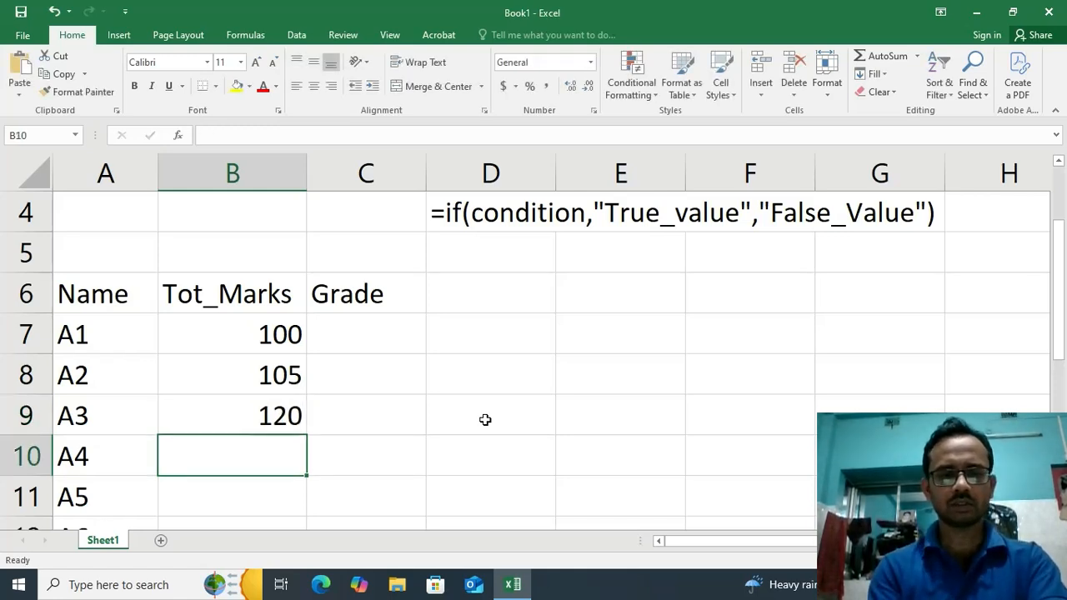
text(200)
key(Return)
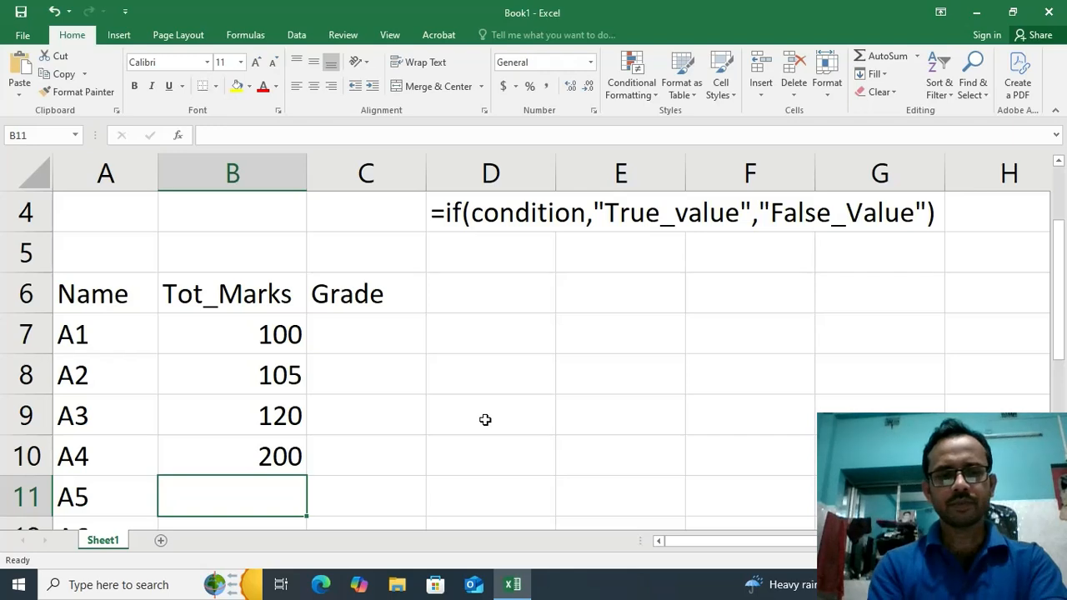
text(300)
key(Return)
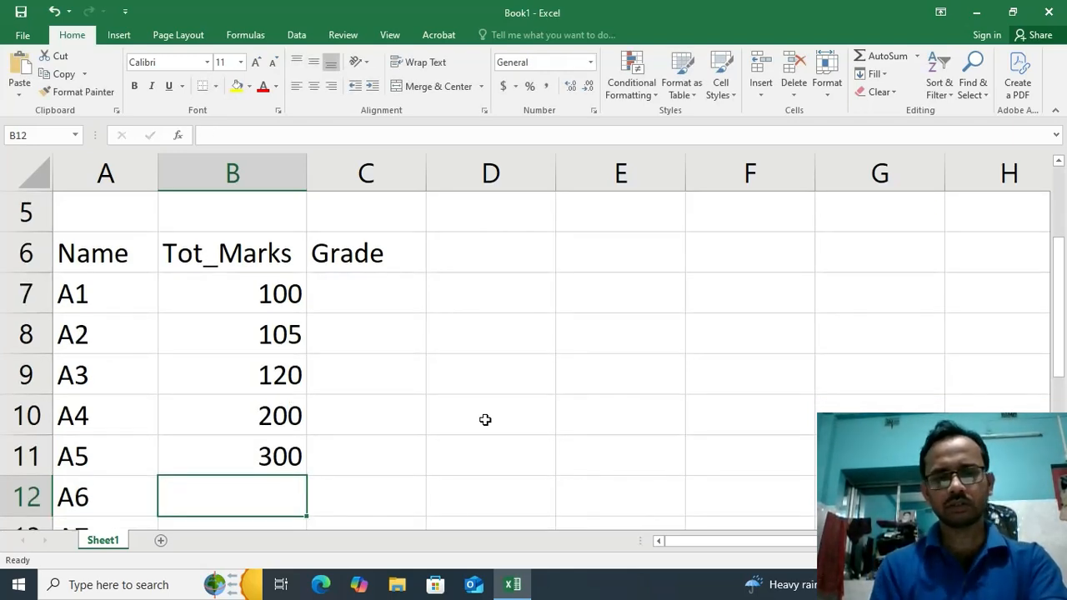
text(230)
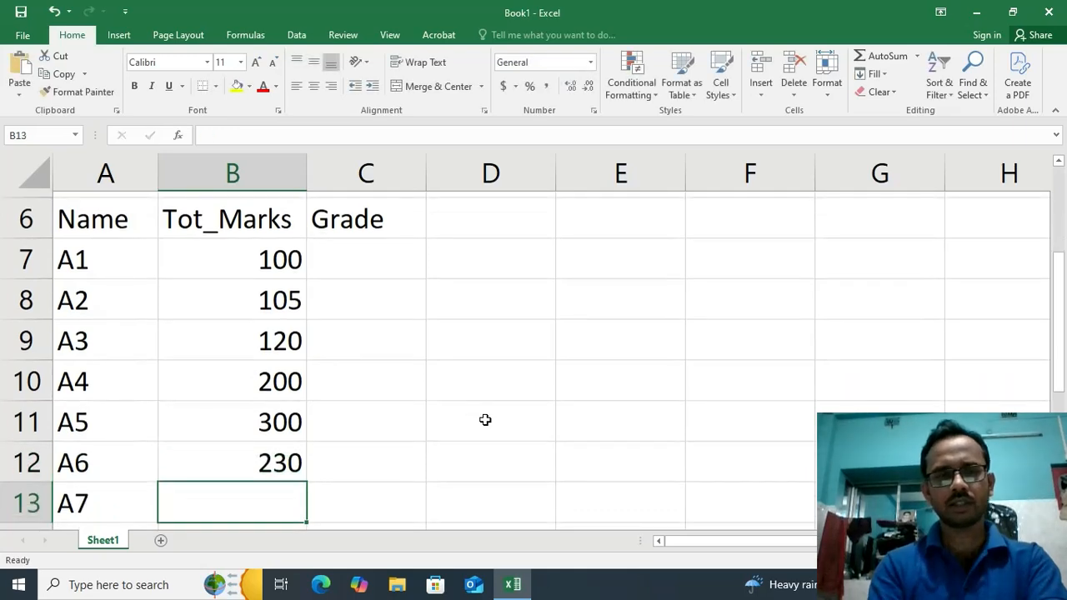
key(Return)
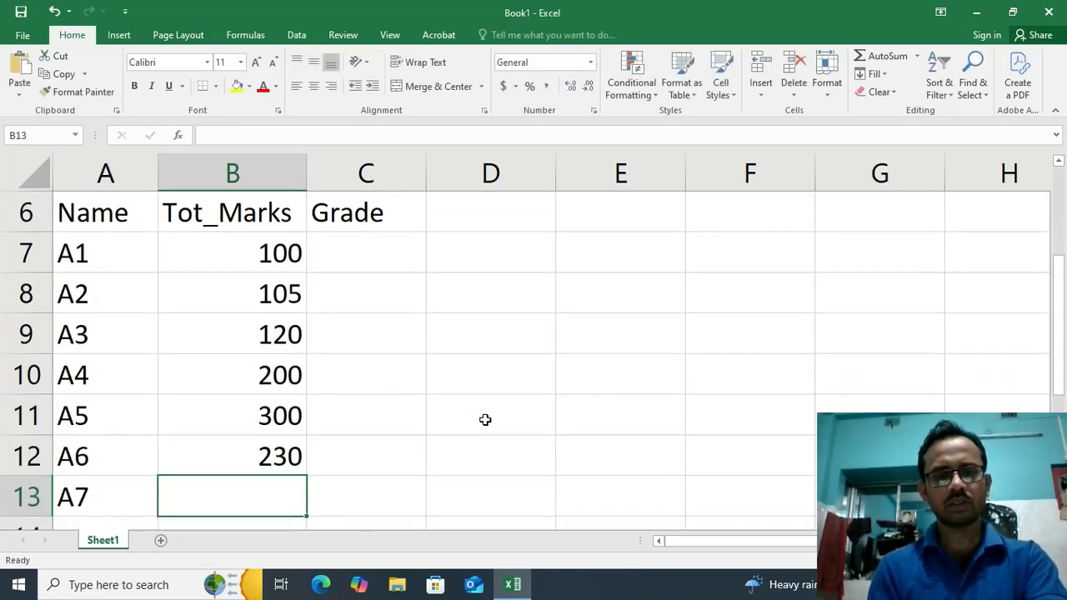
text(160)
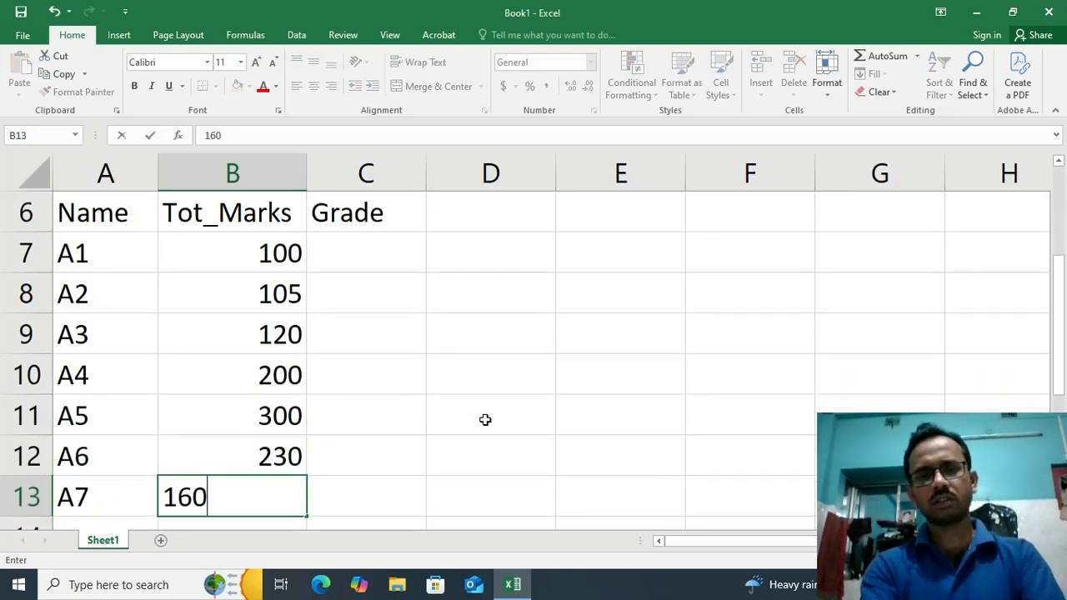
click(286, 431)
scroll(286, 431, down, 1)
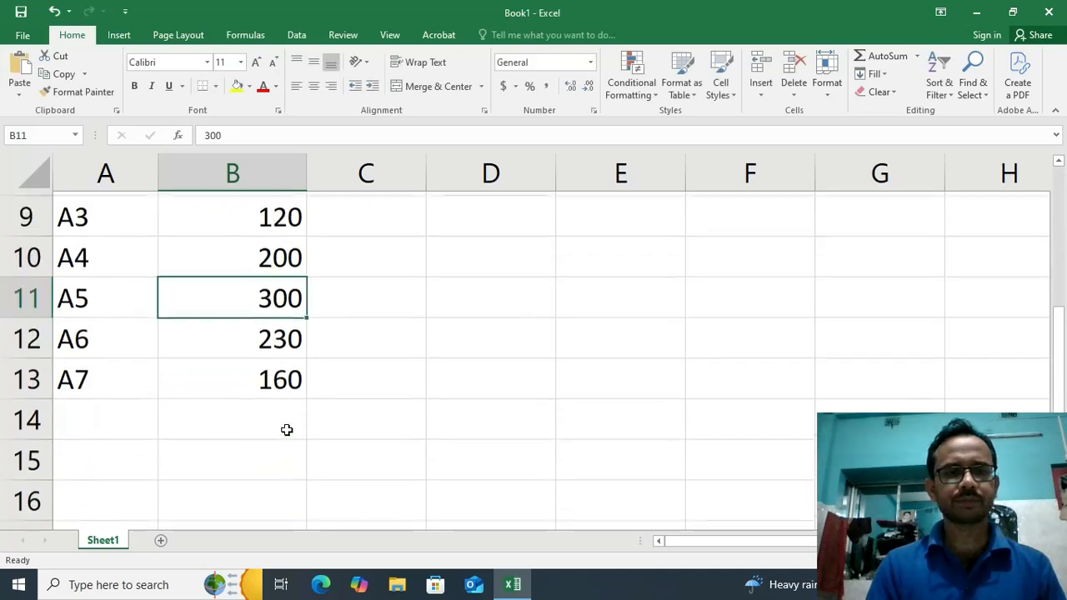
scroll(267, 354, up, 1)
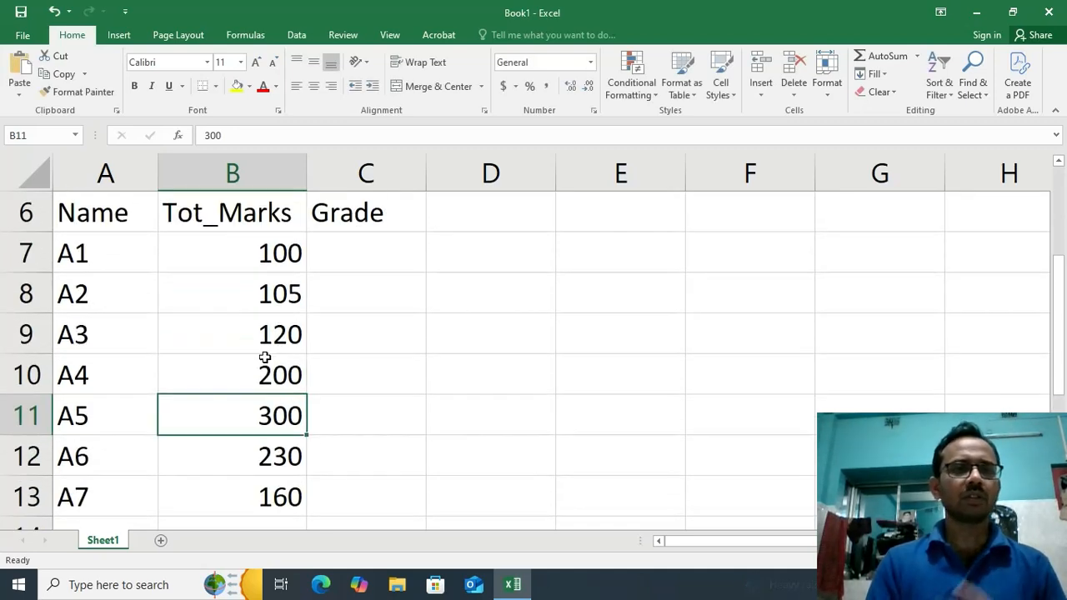
click(83, 255)
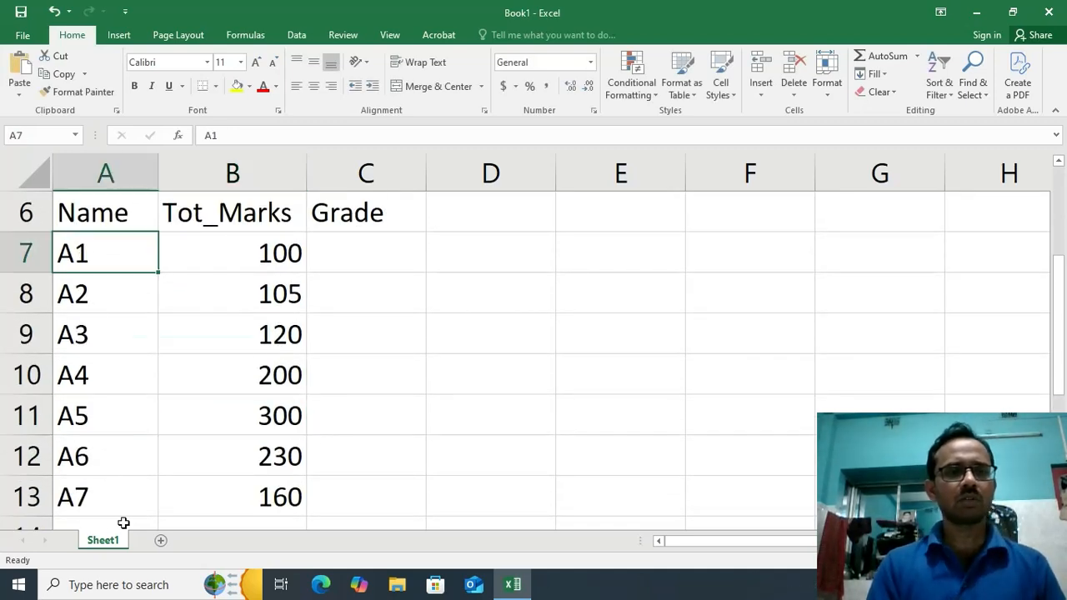
click(79, 500)
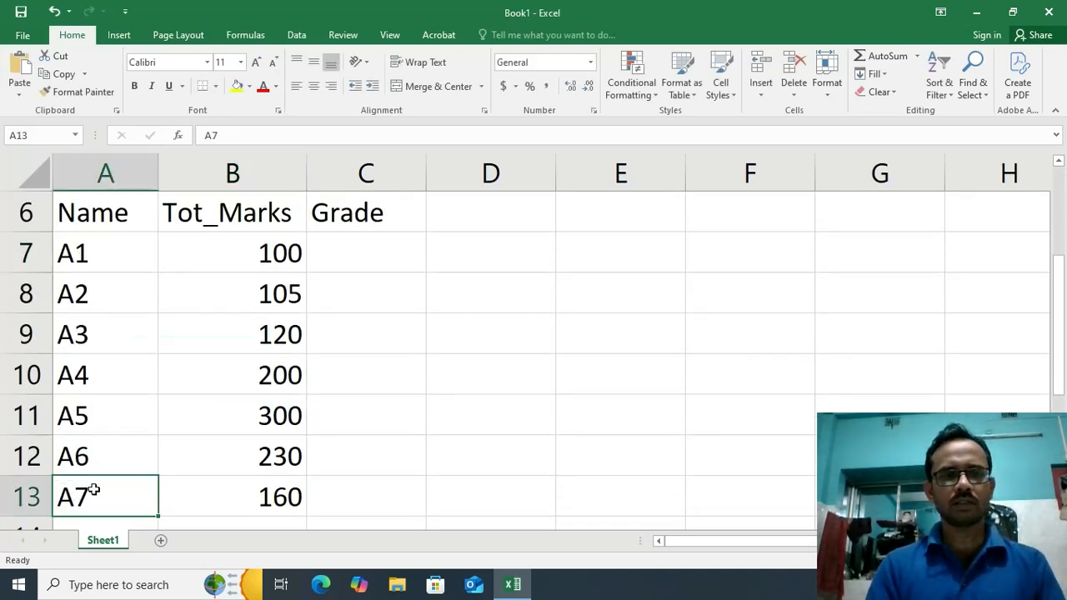
click(395, 258)
click(134, 252)
drag(134, 252, 136, 493)
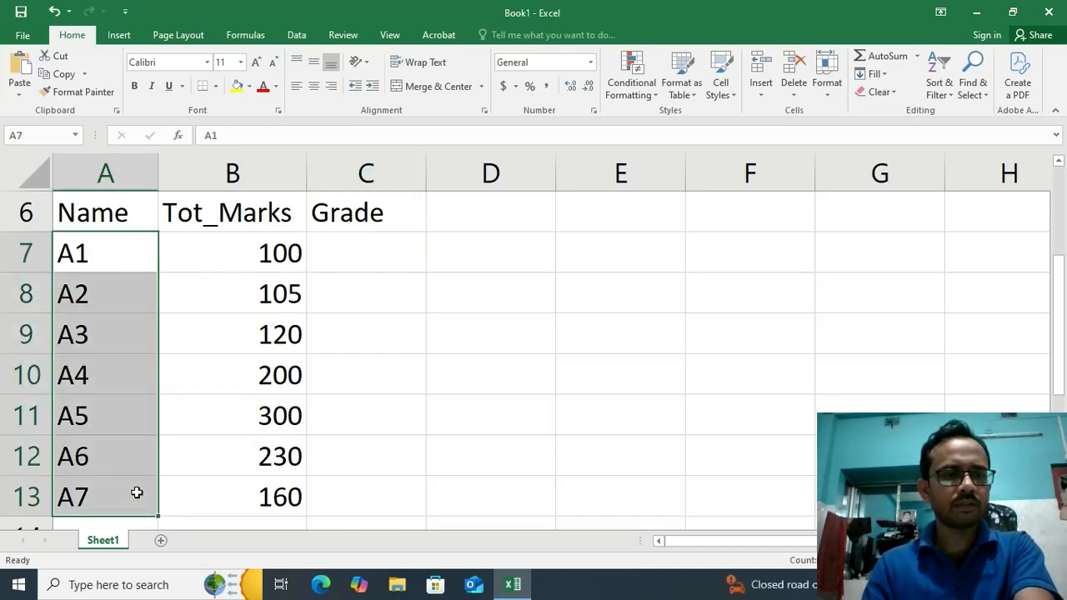
click(419, 262)
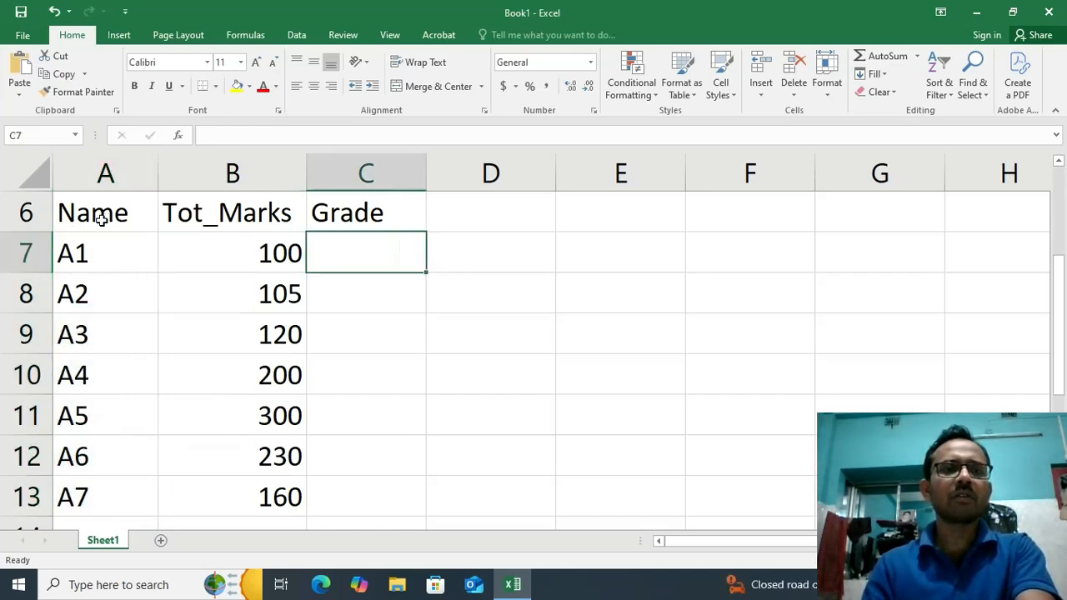
Apply all borders to the marks table in A6:C13
drag(100, 217, 333, 509)
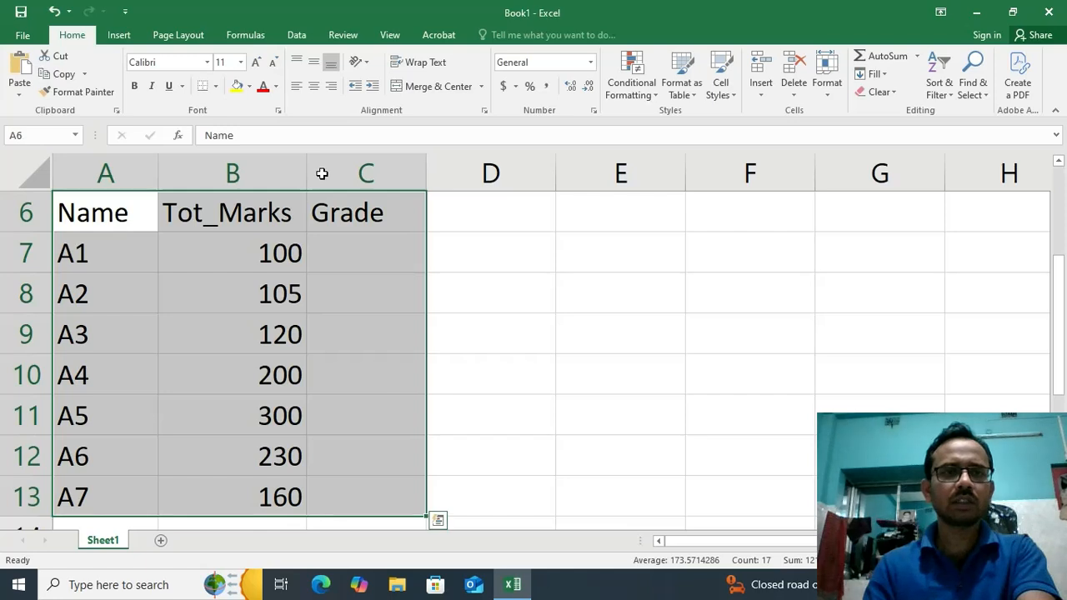
click(216, 87)
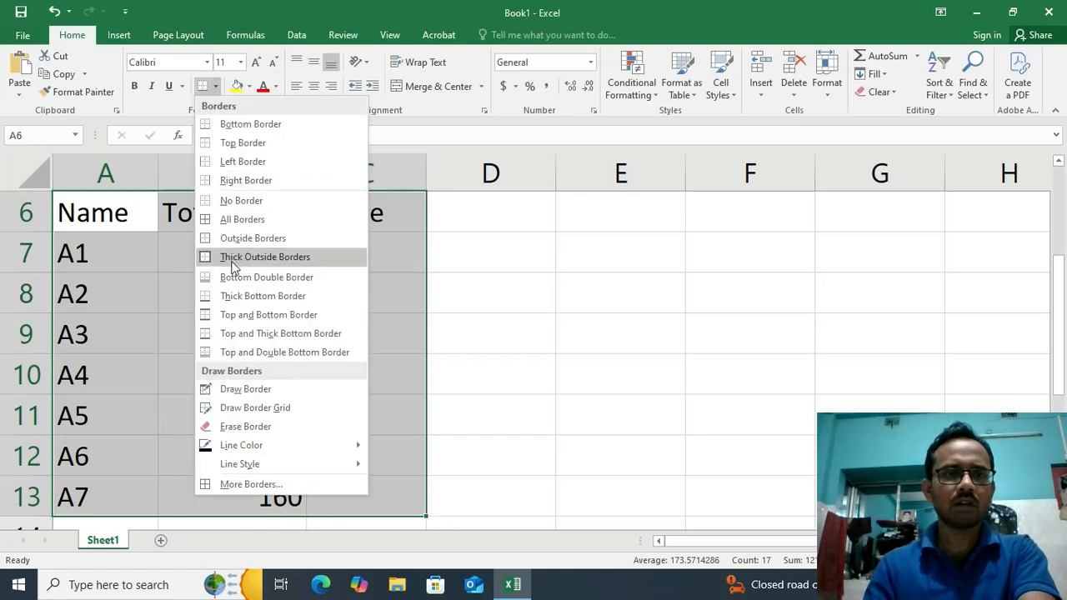
click(241, 221)
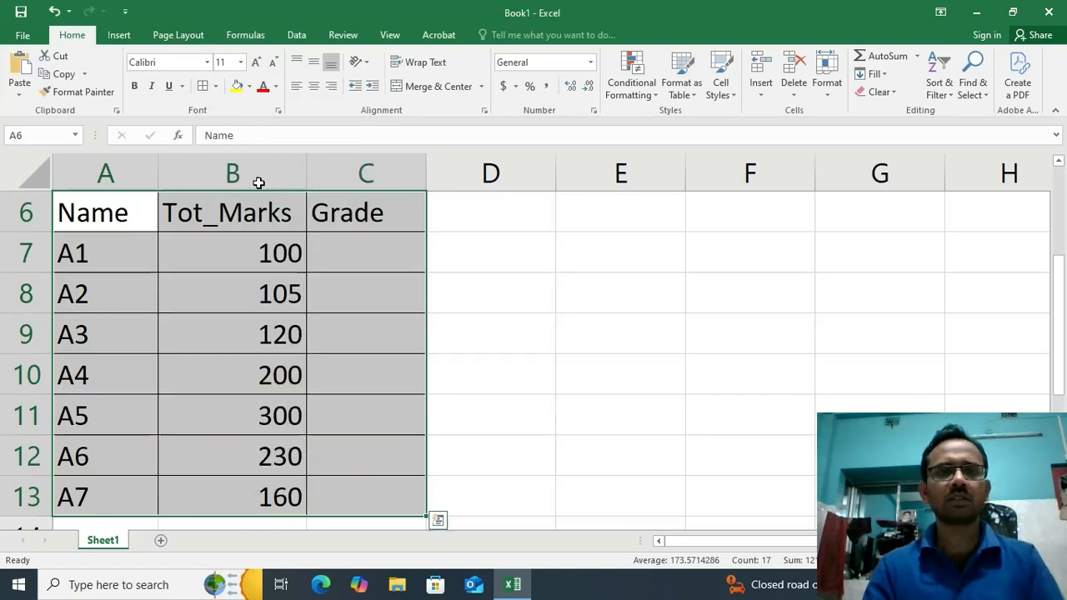
Enter the grading rule note if Grade > 200, "Pass" in cell E6
click(622, 222)
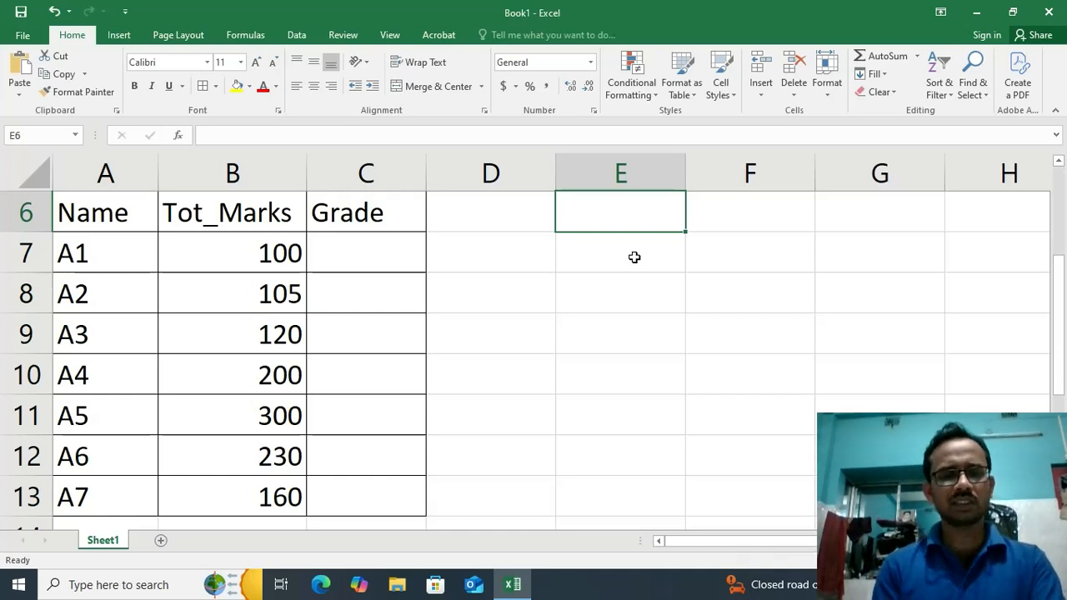
text(if)
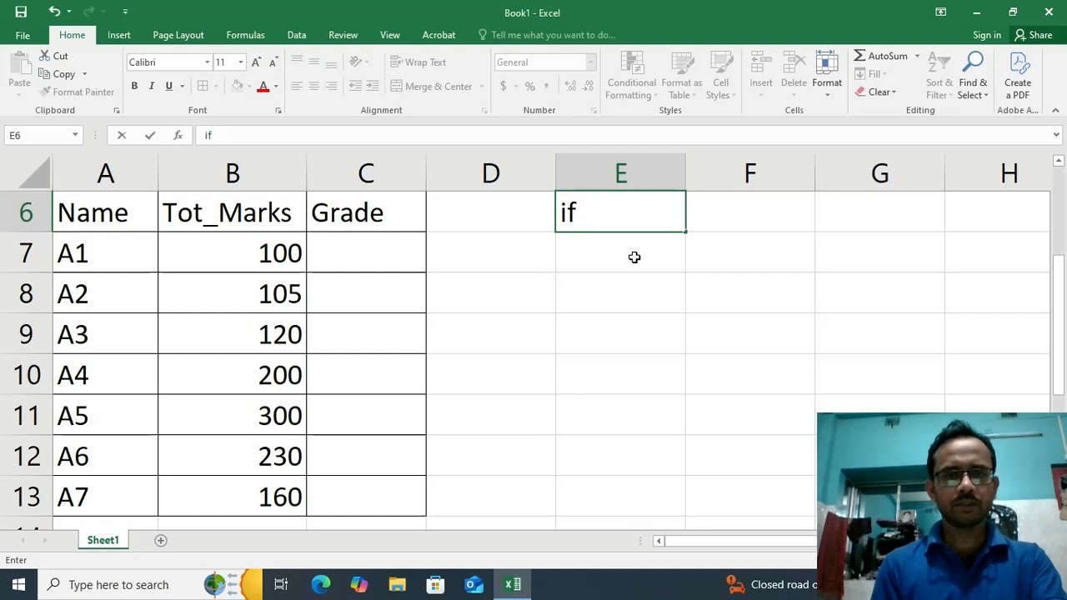
text( Grade)
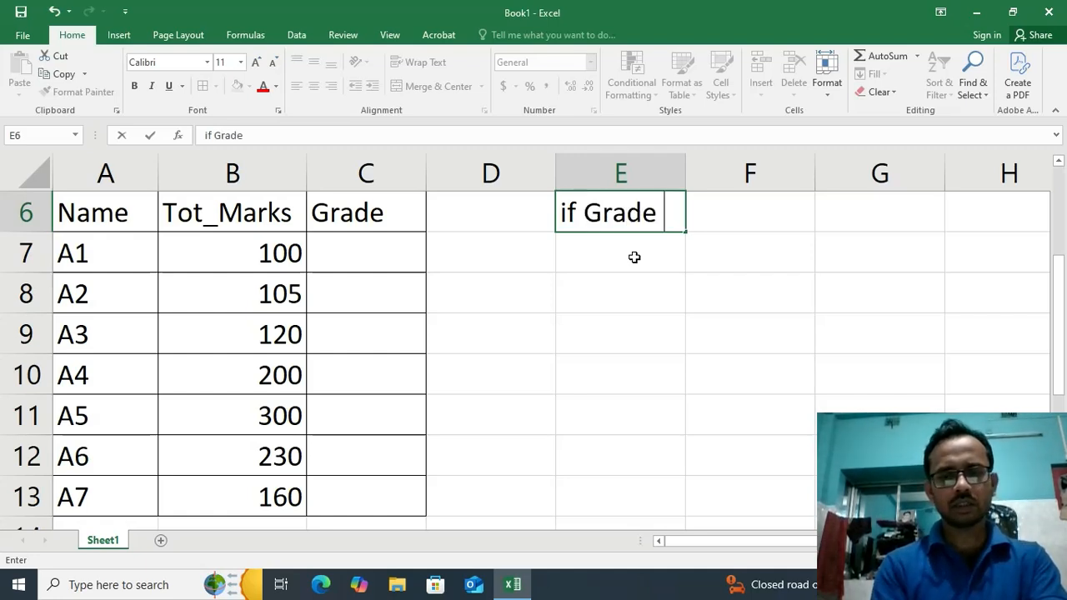
text( > 200)
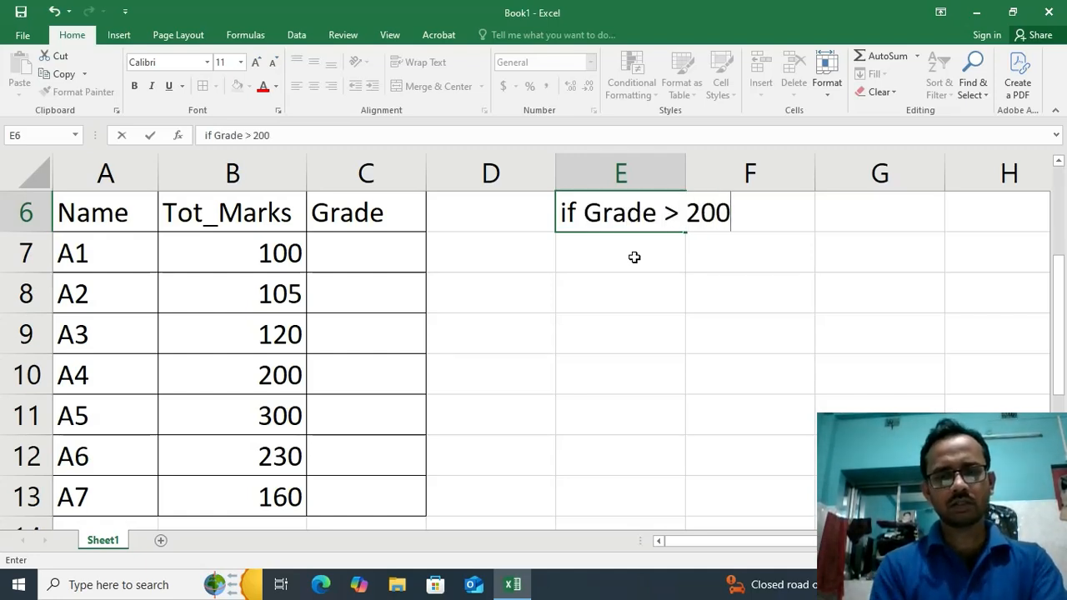
text(, "Pa)
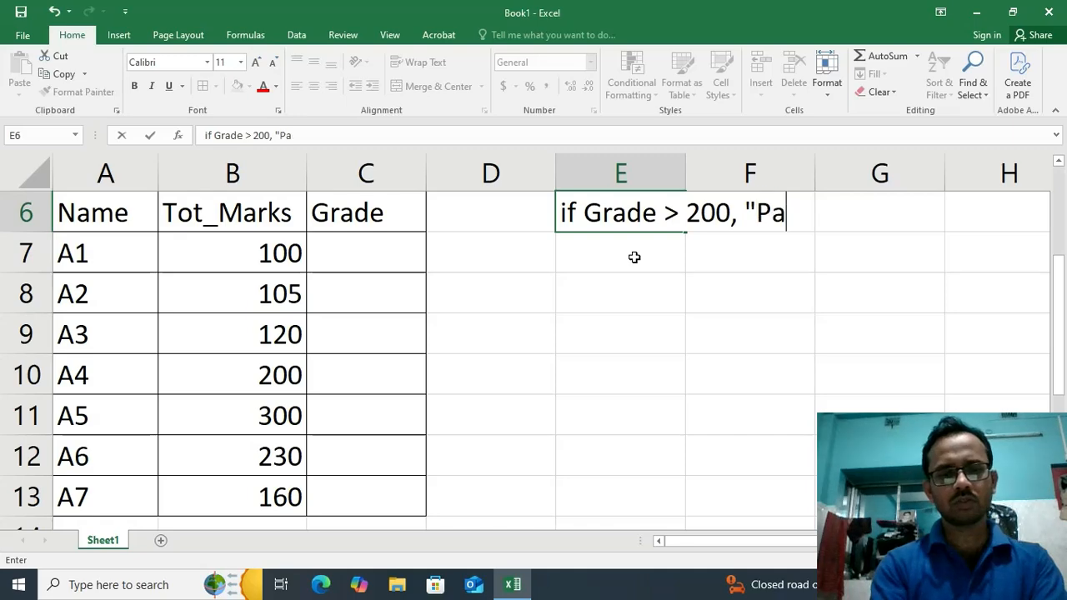
text(ss")
key(Return)
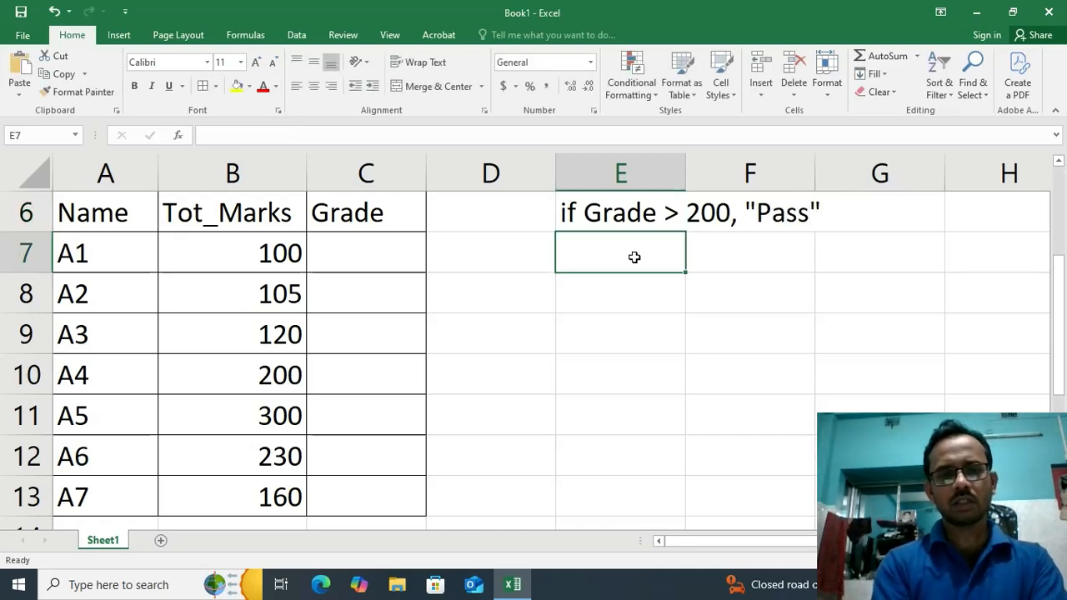
Enter Else "Fail" in cell E7 and move both rule lines from E6:E7 to E9:E10
text(Else)
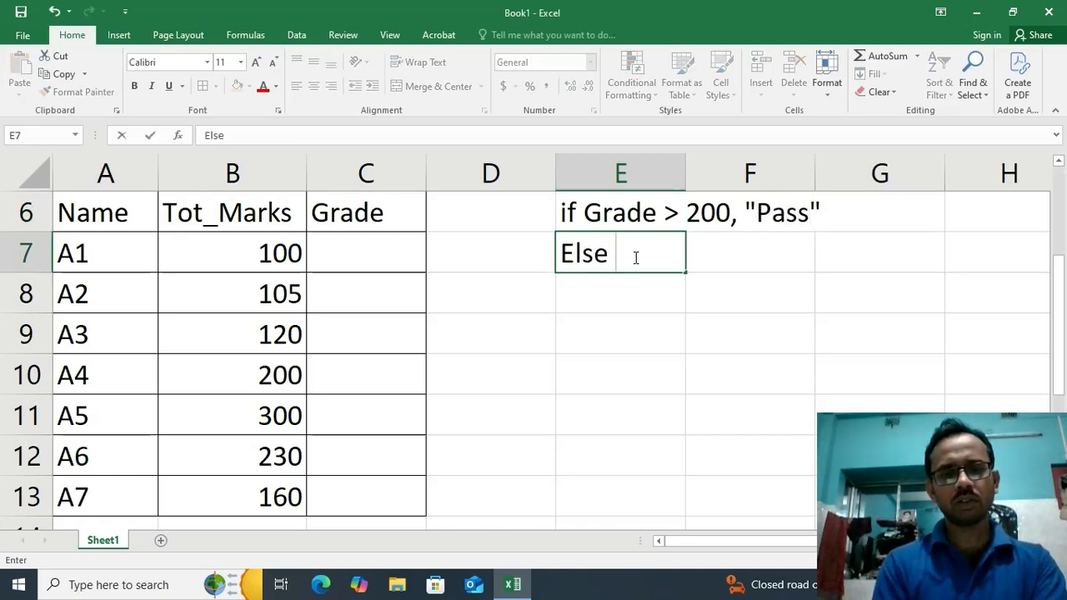
text( Fail)
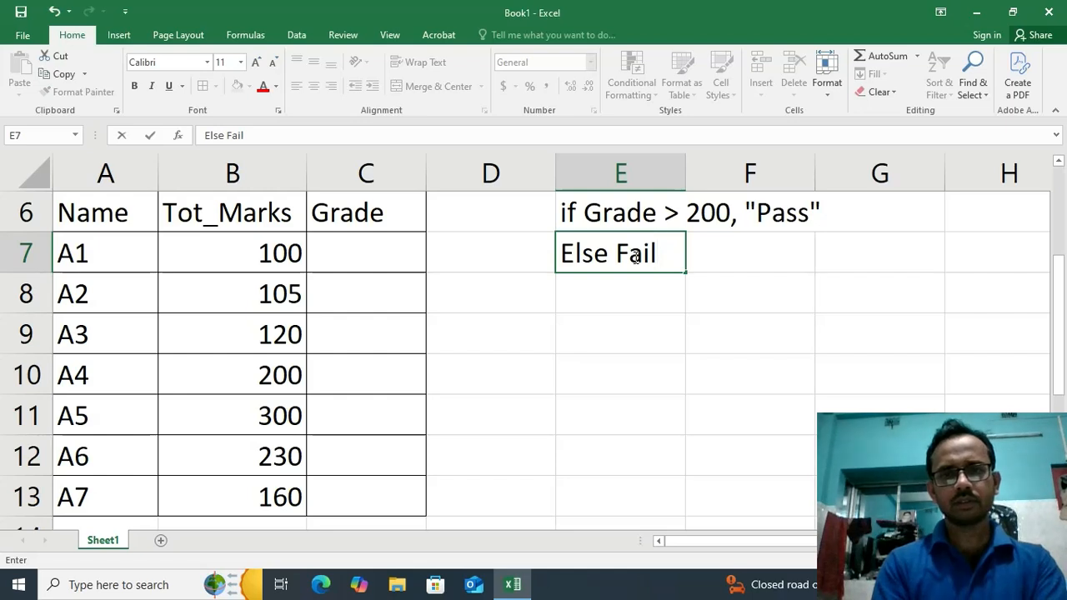
text(")
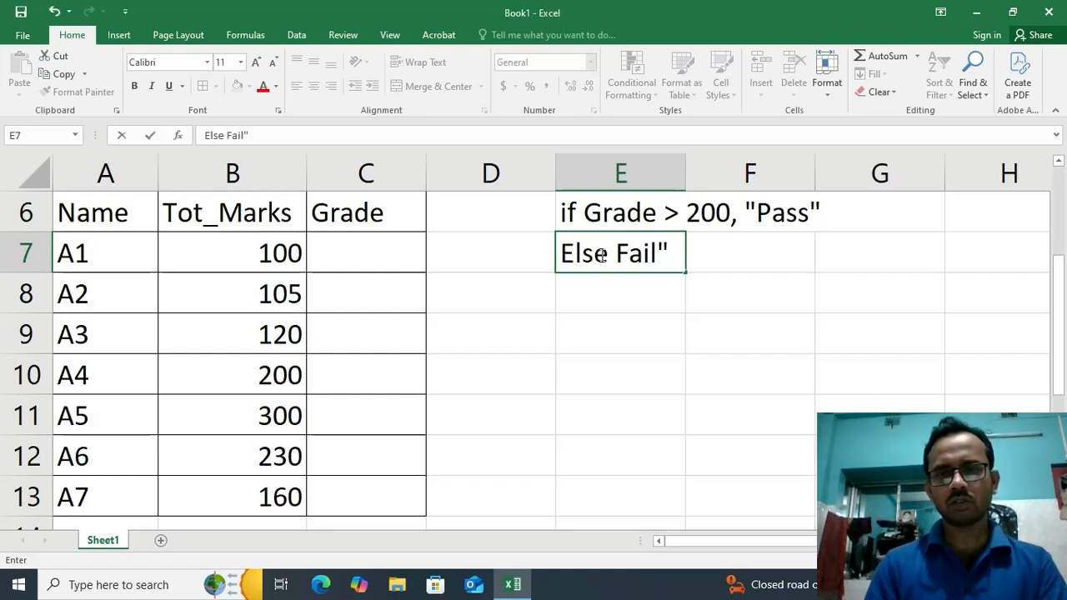
click(617, 253)
text(")
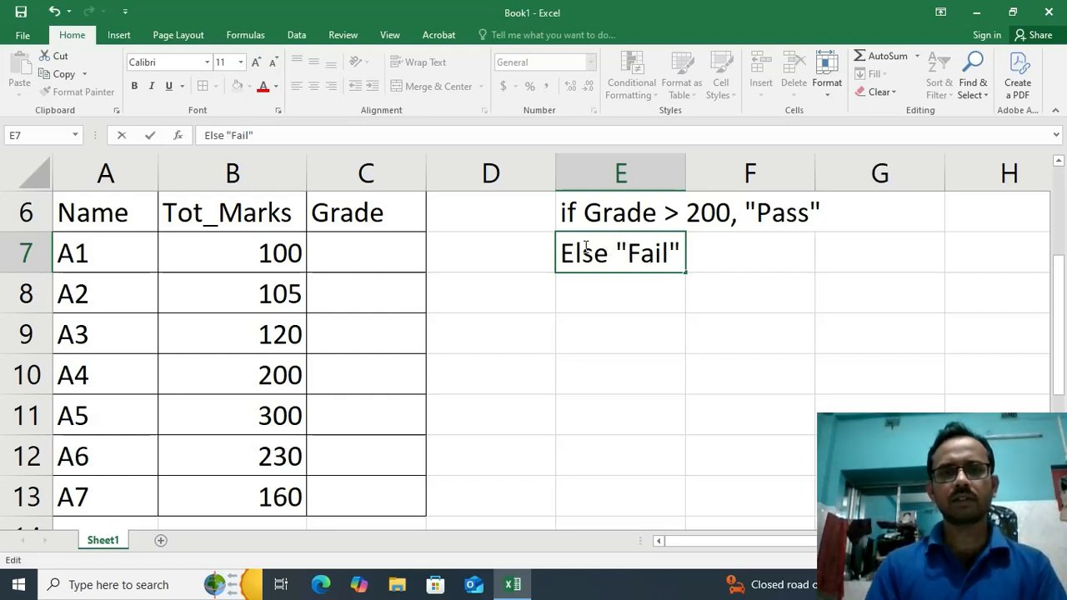
click(596, 329)
click(329, 246)
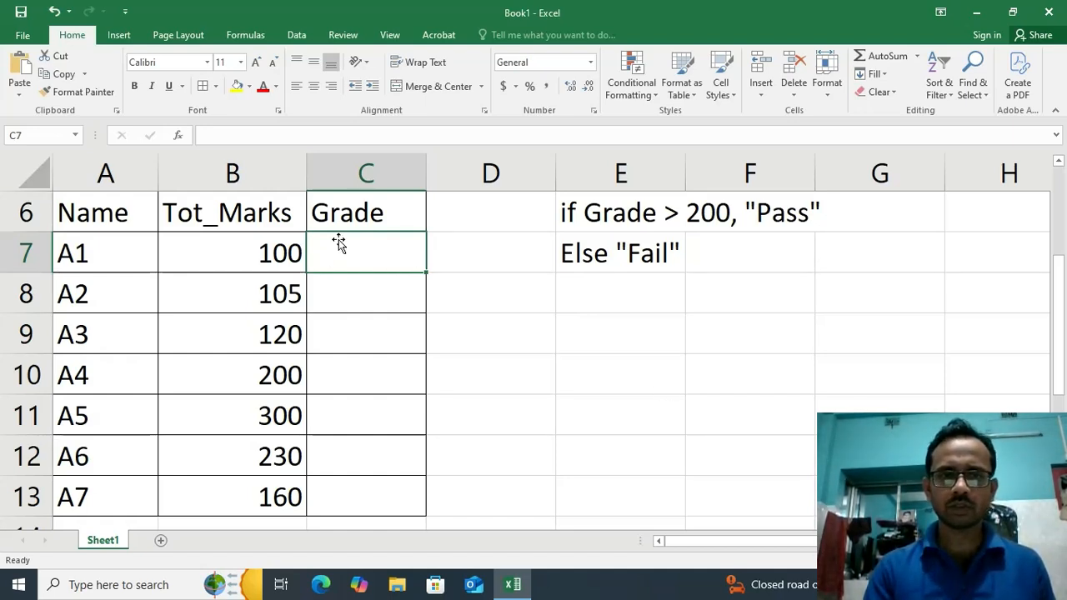
drag(589, 219, 612, 371)
Enter the formula =if(B7>200,"Pass","Fail") in cell C7 to grade the first student
click(376, 269)
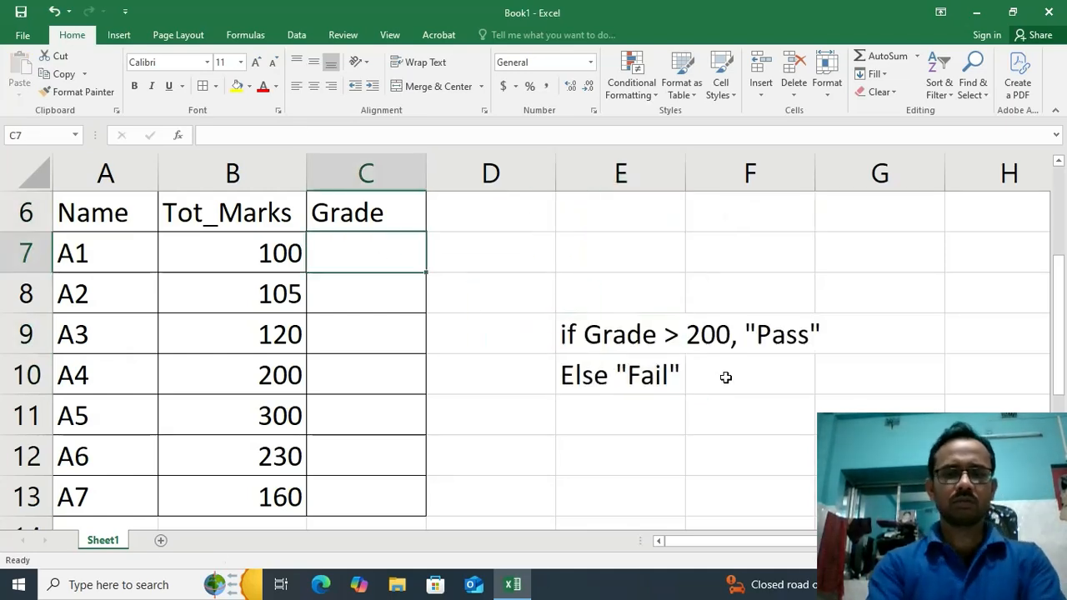
text(=if()
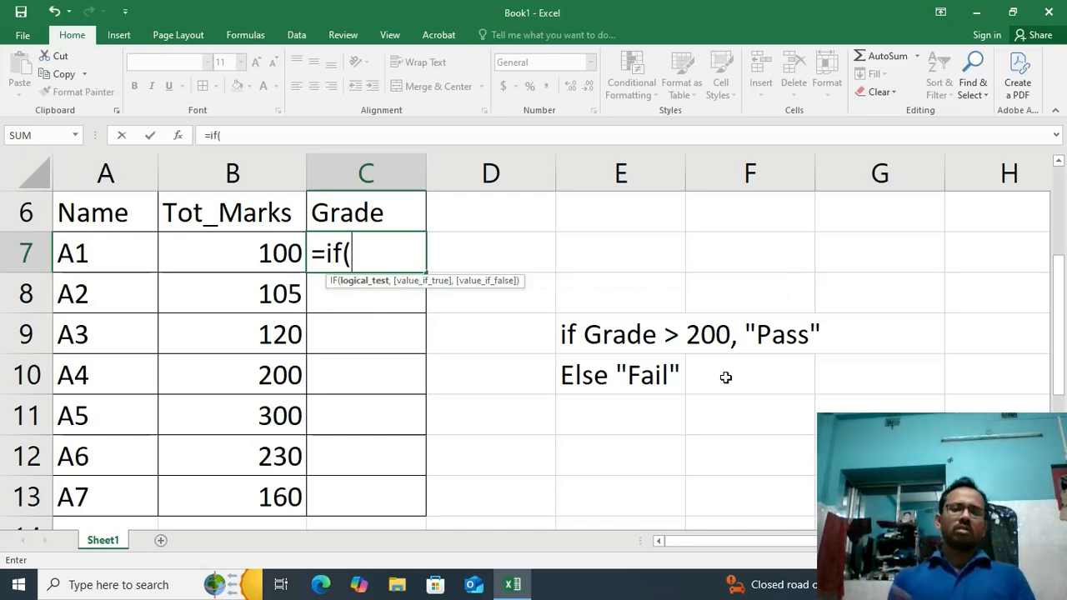
scroll(496, 354, up, 2)
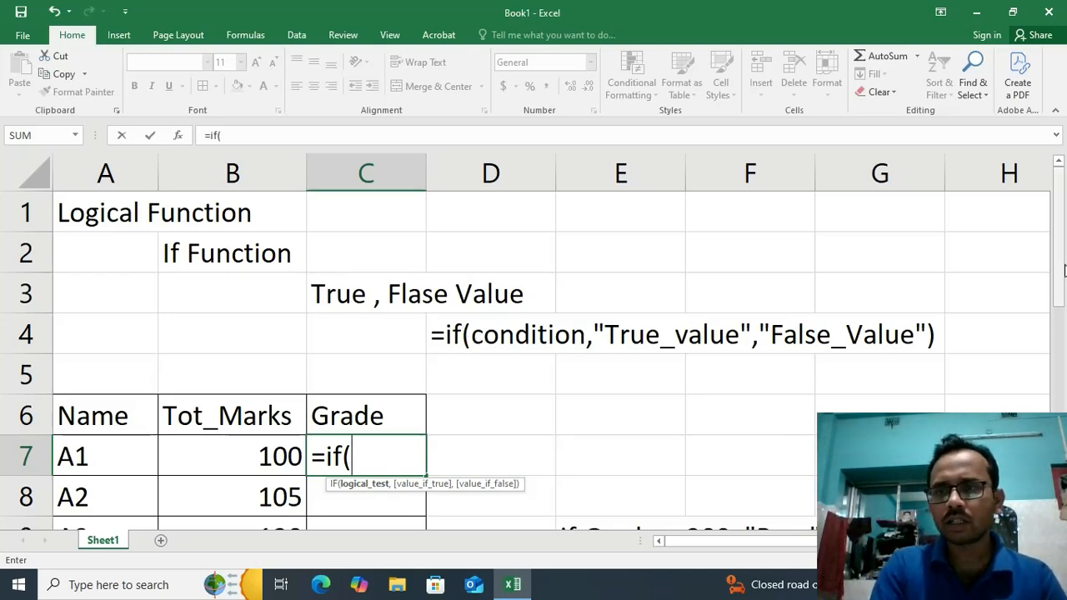
drag(1064, 271, 1060, 282)
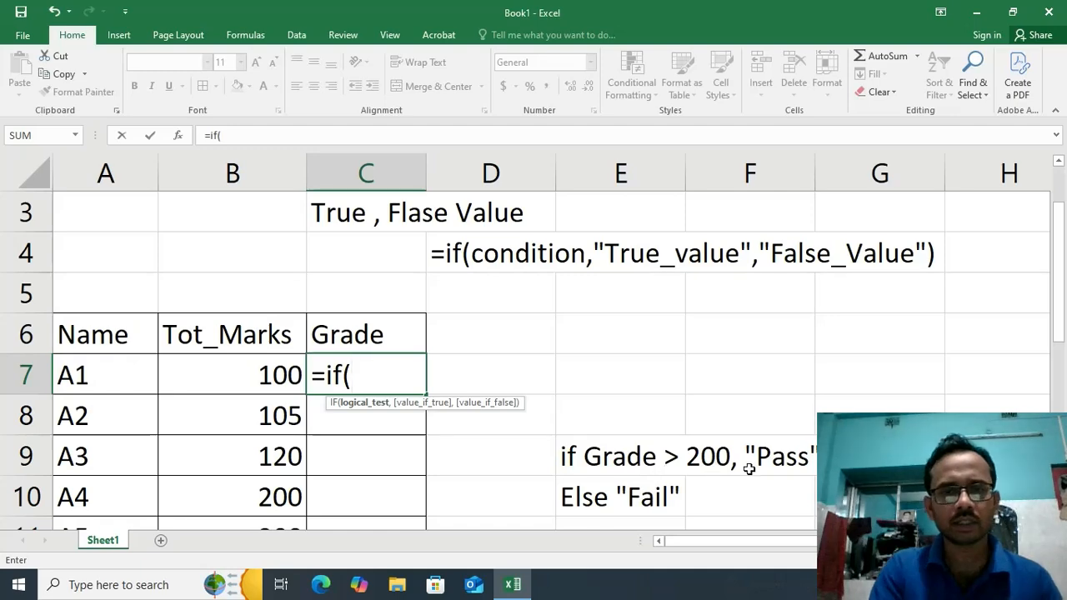
click(281, 377)
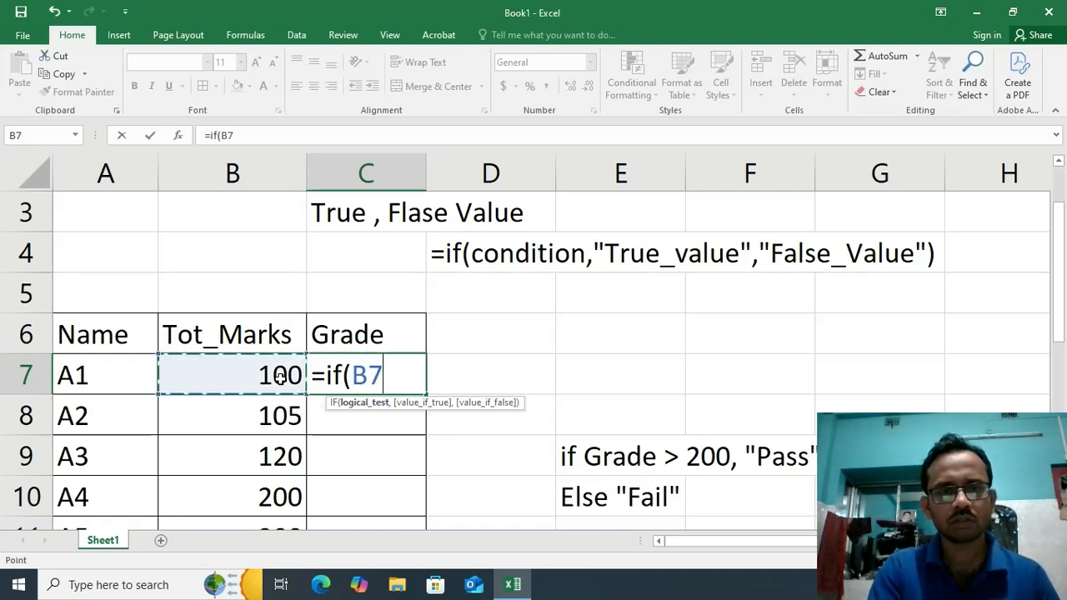
text(>200)
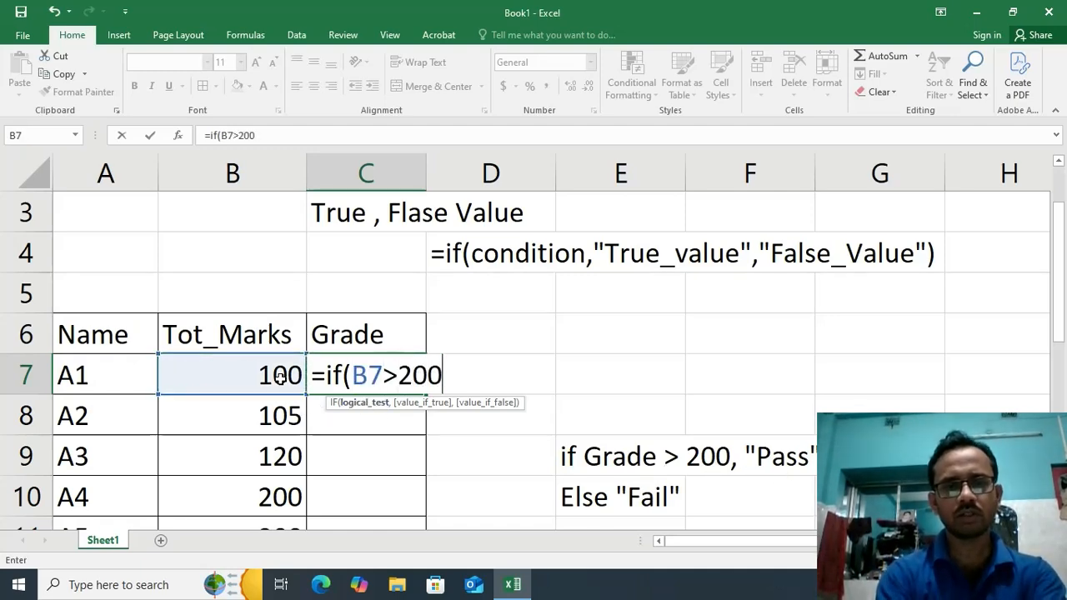
text(,)
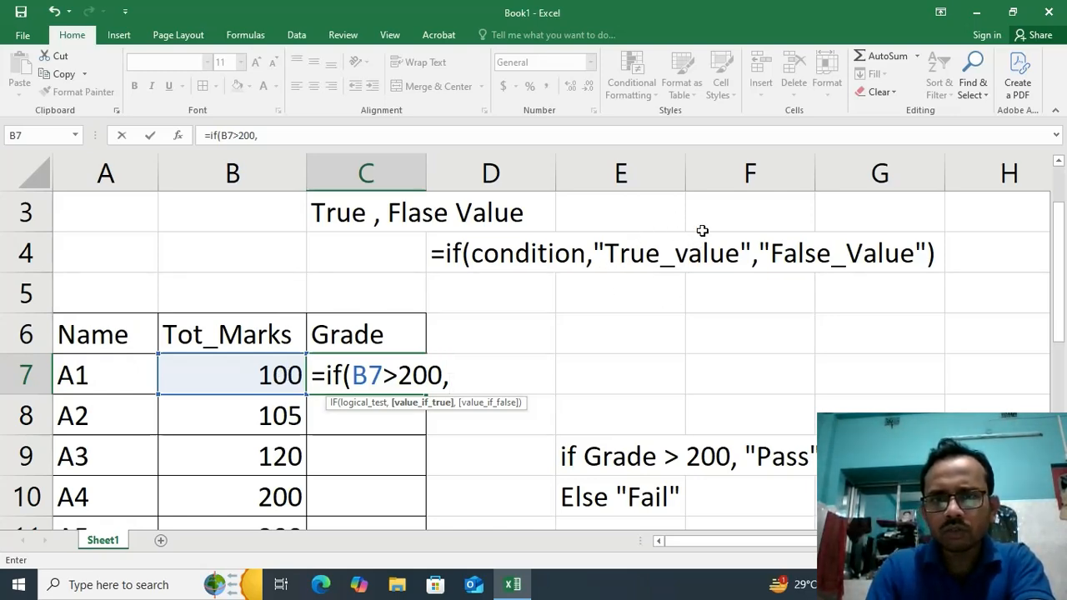
text(")
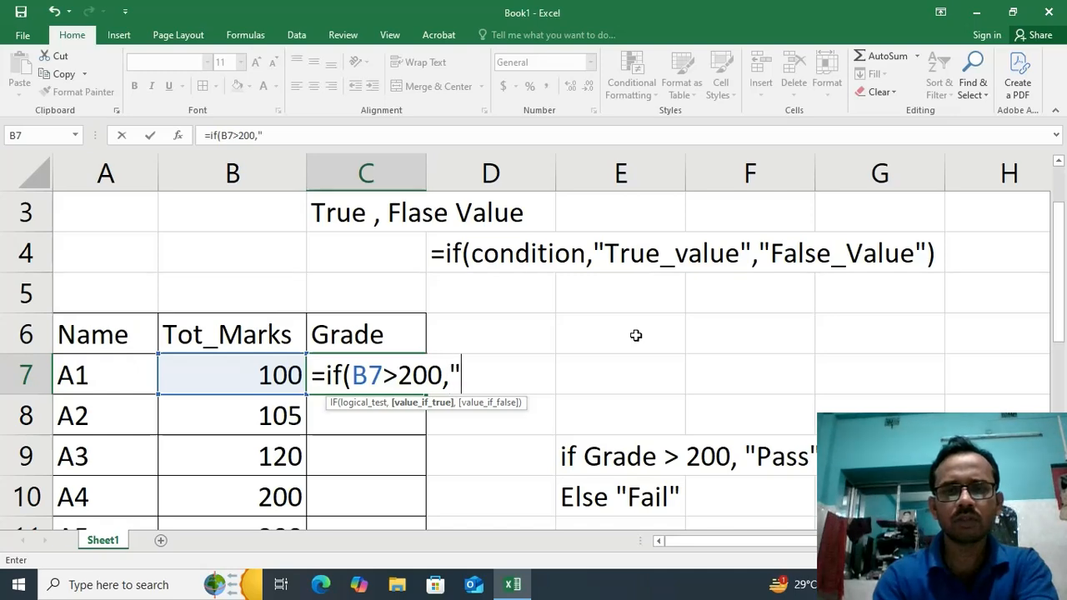
text(Pass)
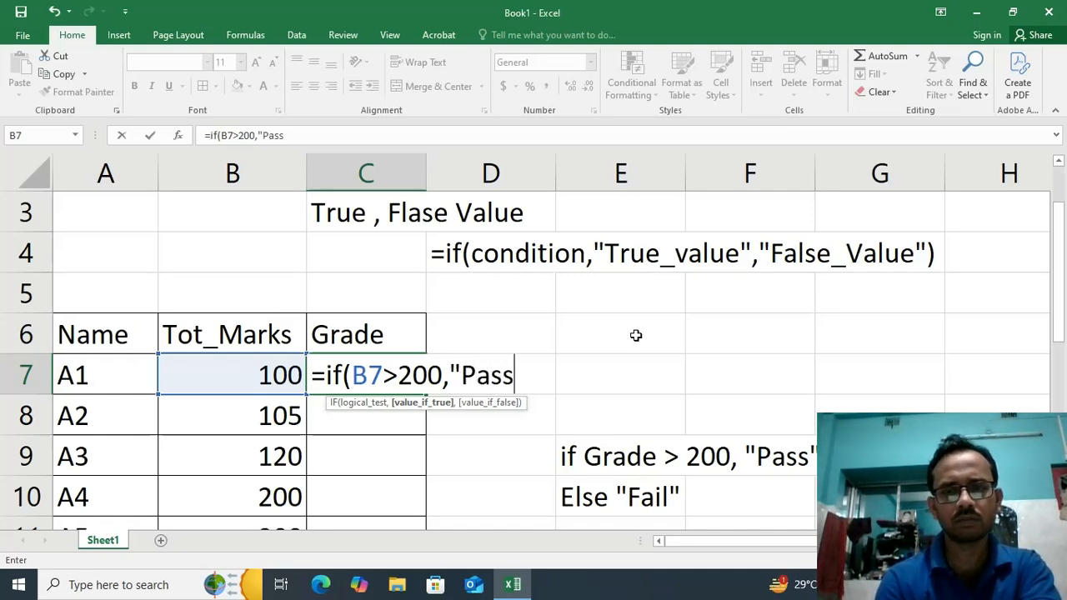
text(",)
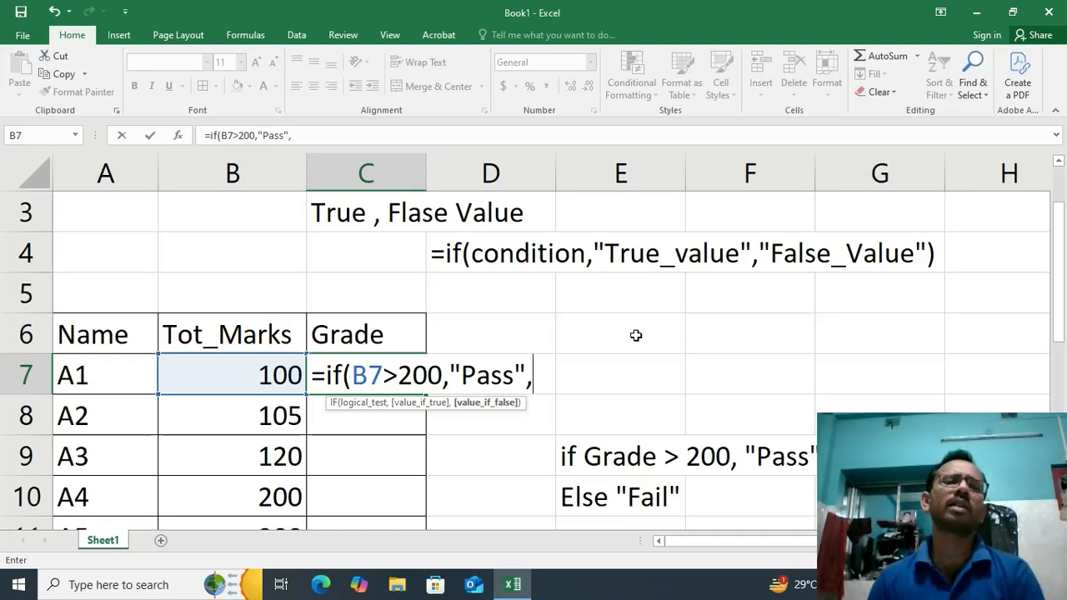
text(")
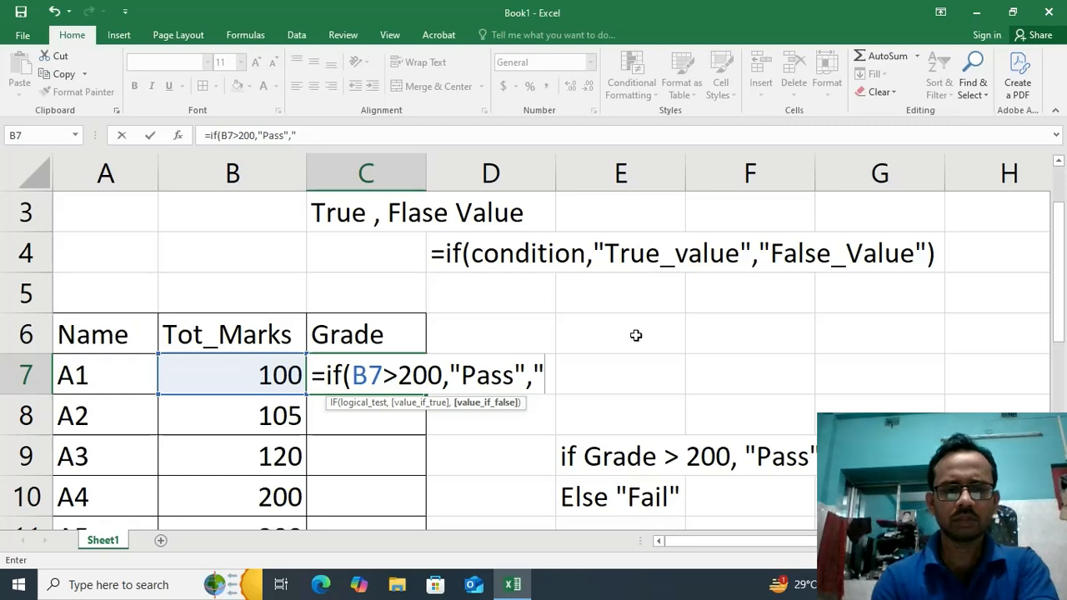
text(F)
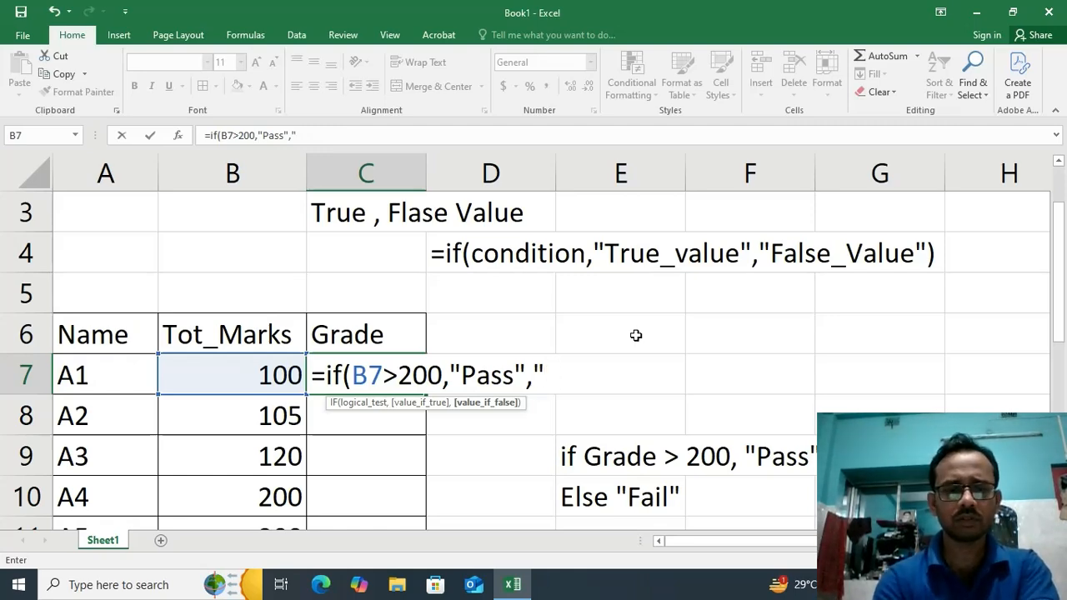
text(Fail")
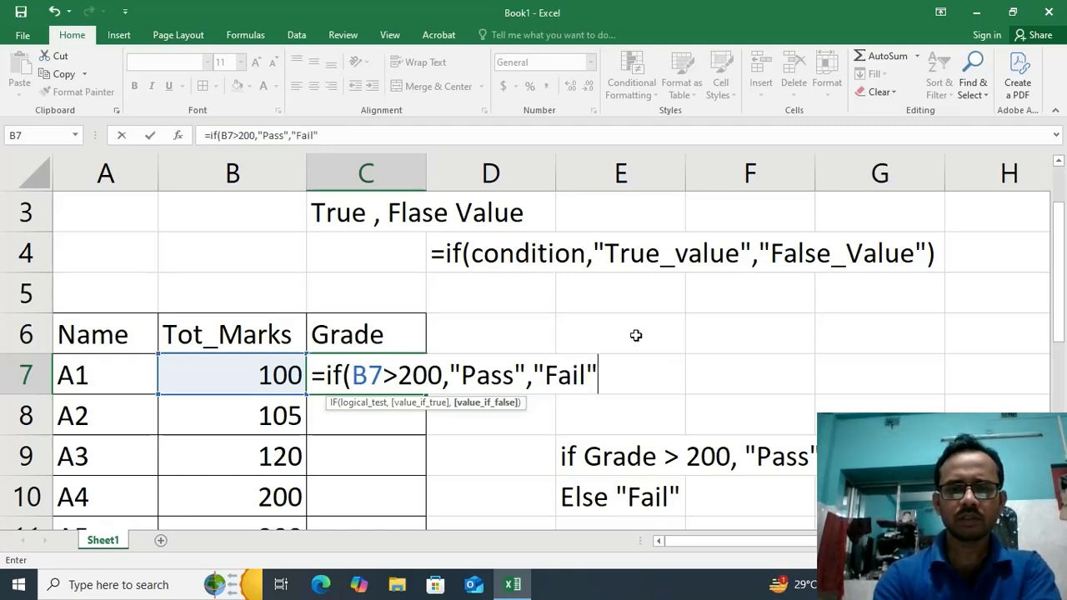
text())
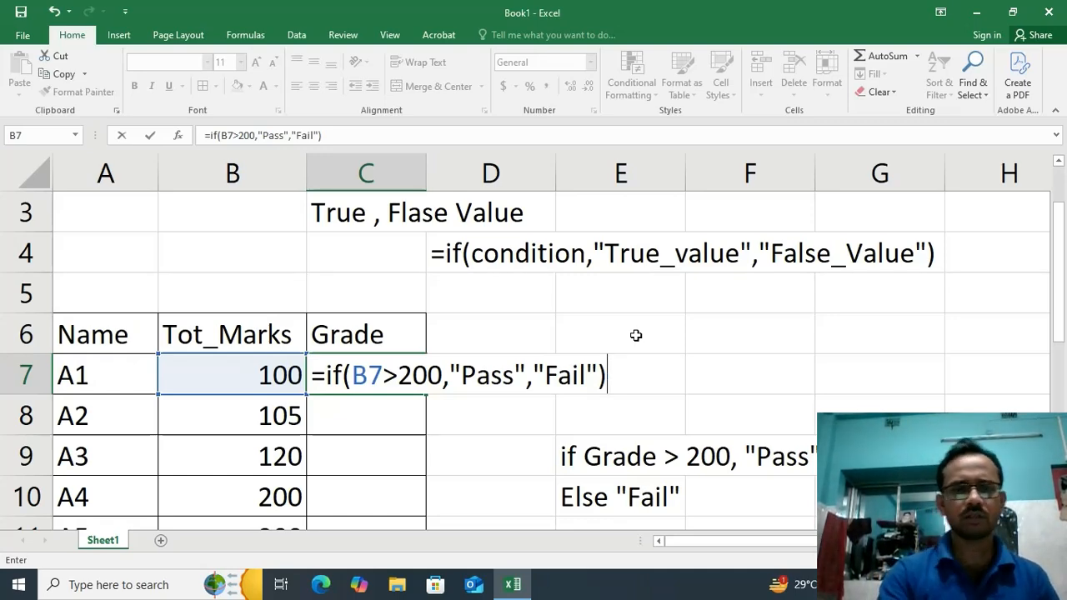
key(Return)
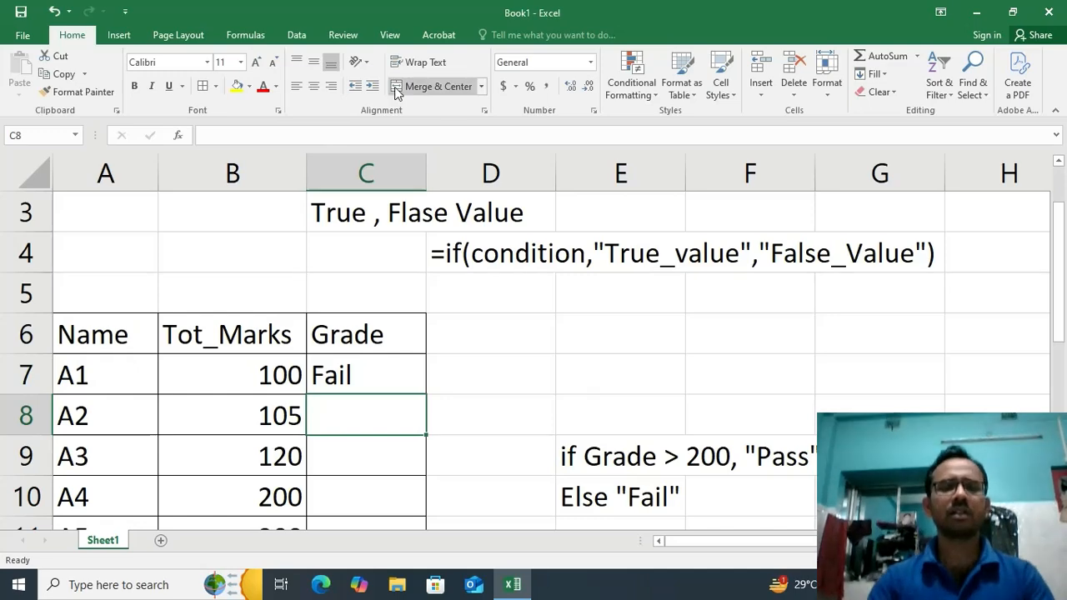
Fill the IF formula from C7 down the Grade column to C13
click(377, 366)
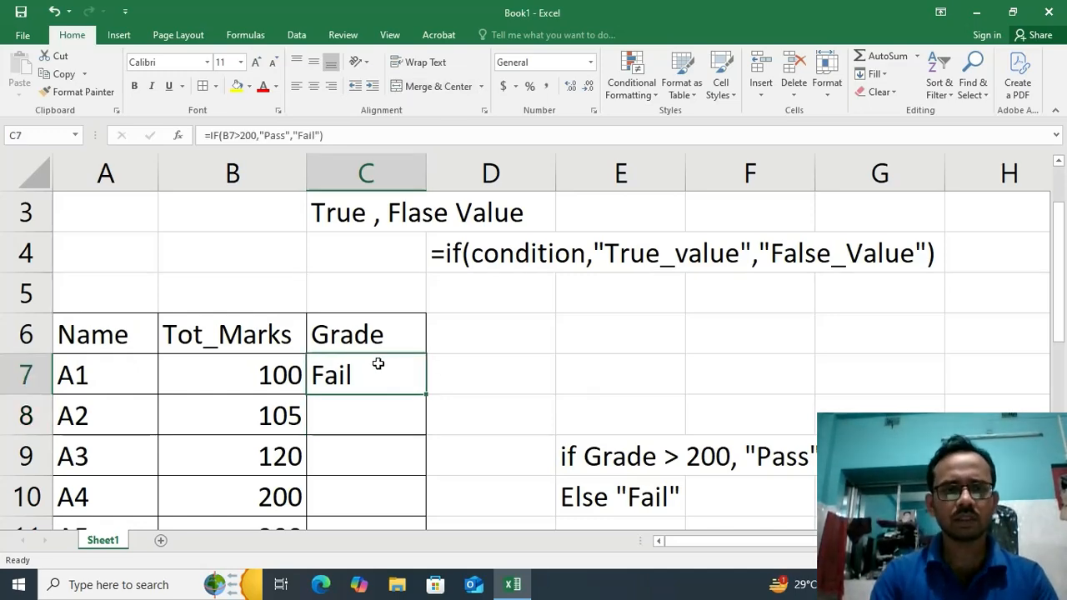
double_click(426, 393)
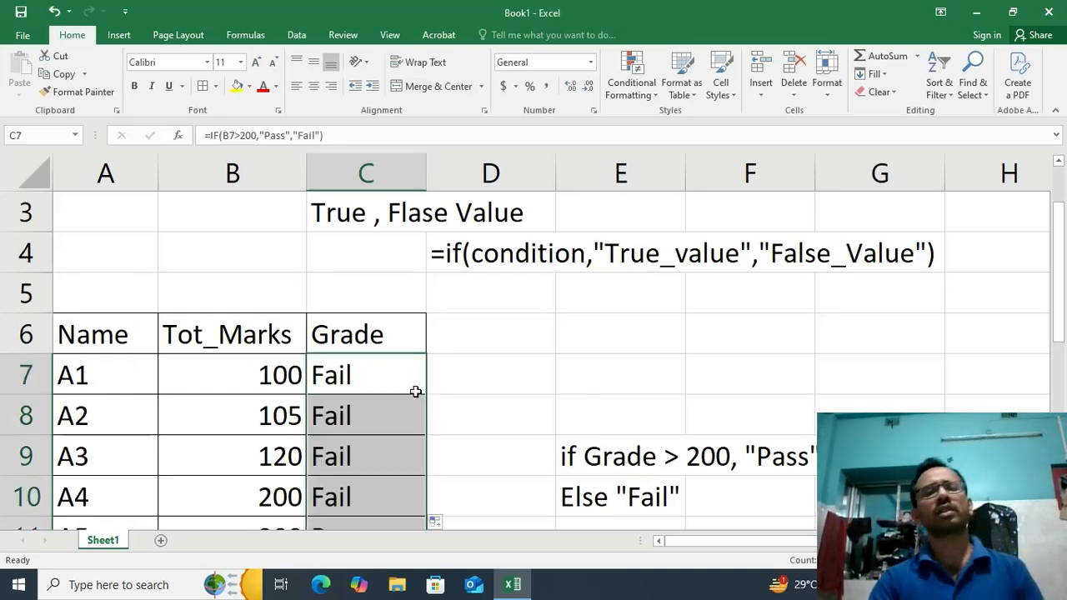
scroll(417, 393, down, 1)
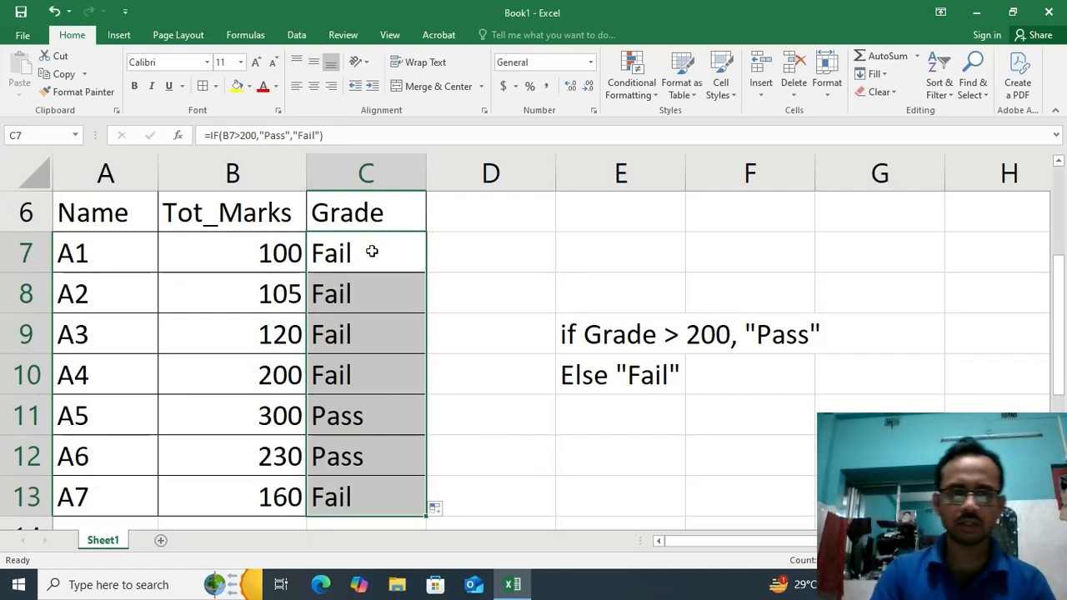
Compare the marks and grades in the table, especially rows 11 and 12, with the rule, and review the IF formula in C7 against the syntax note
click(279, 259)
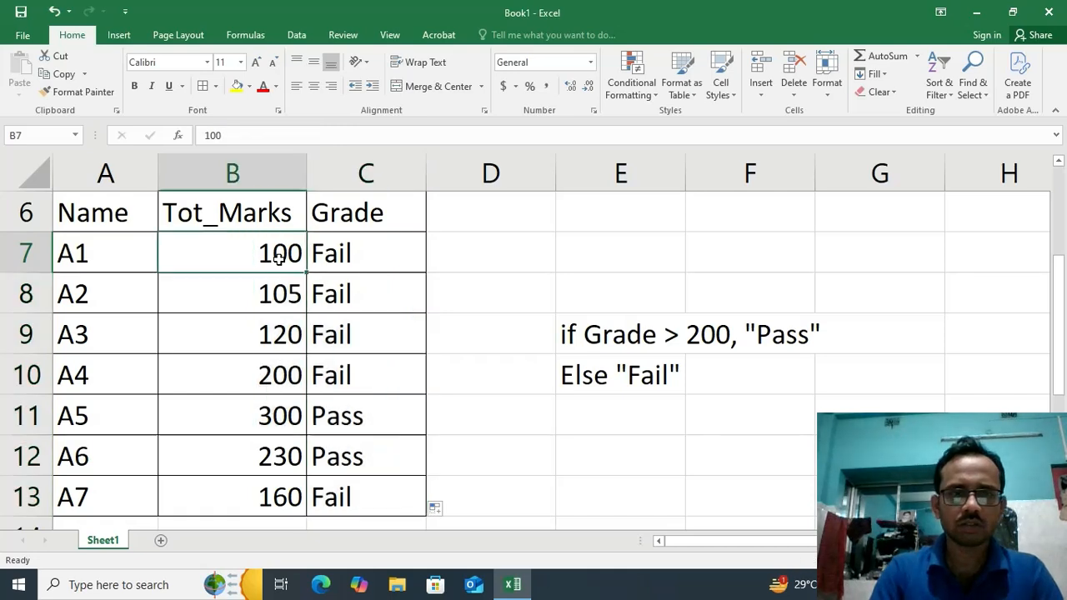
click(275, 417)
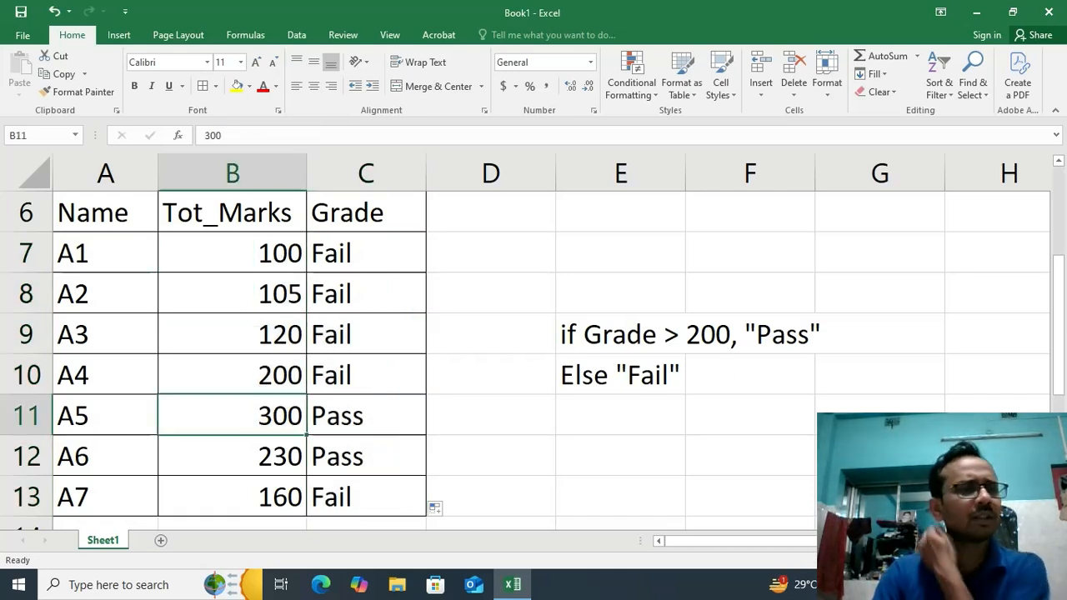
drag(107, 410, 203, 450)
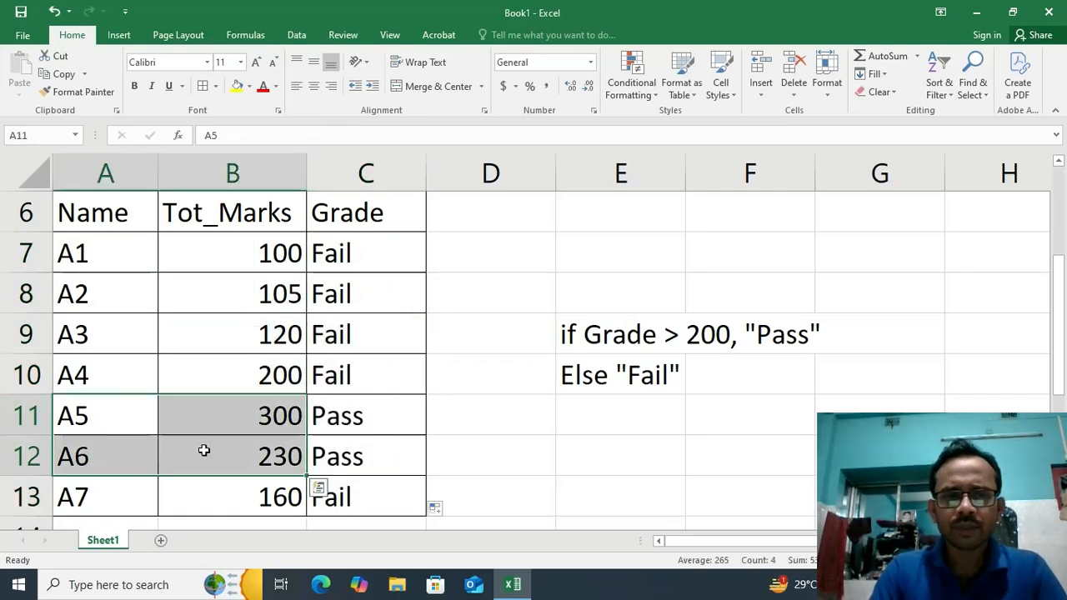
click(236, 414)
click(322, 419)
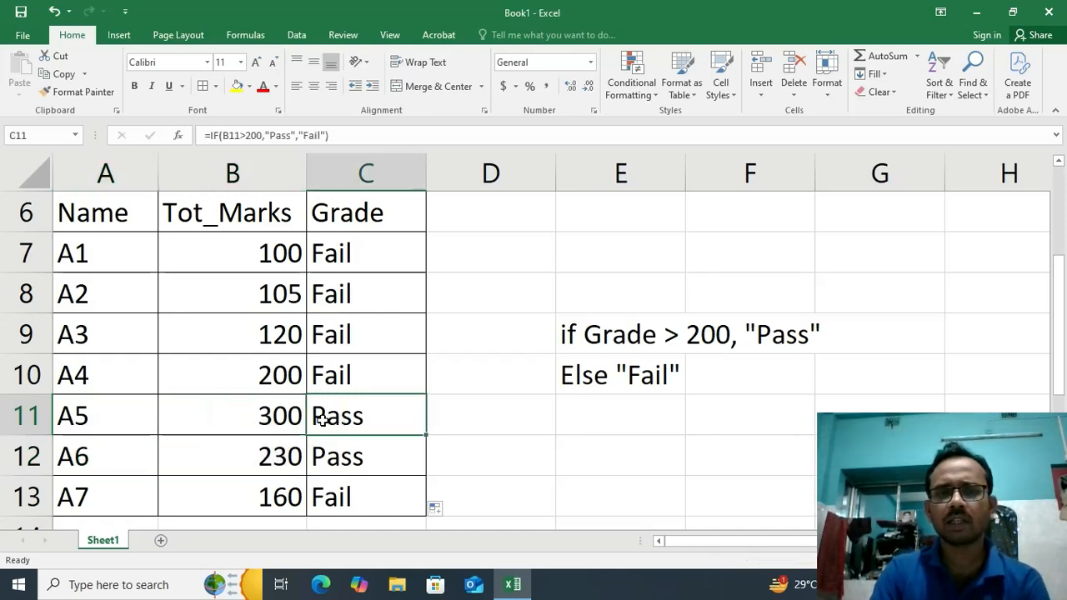
drag(108, 410, 350, 448)
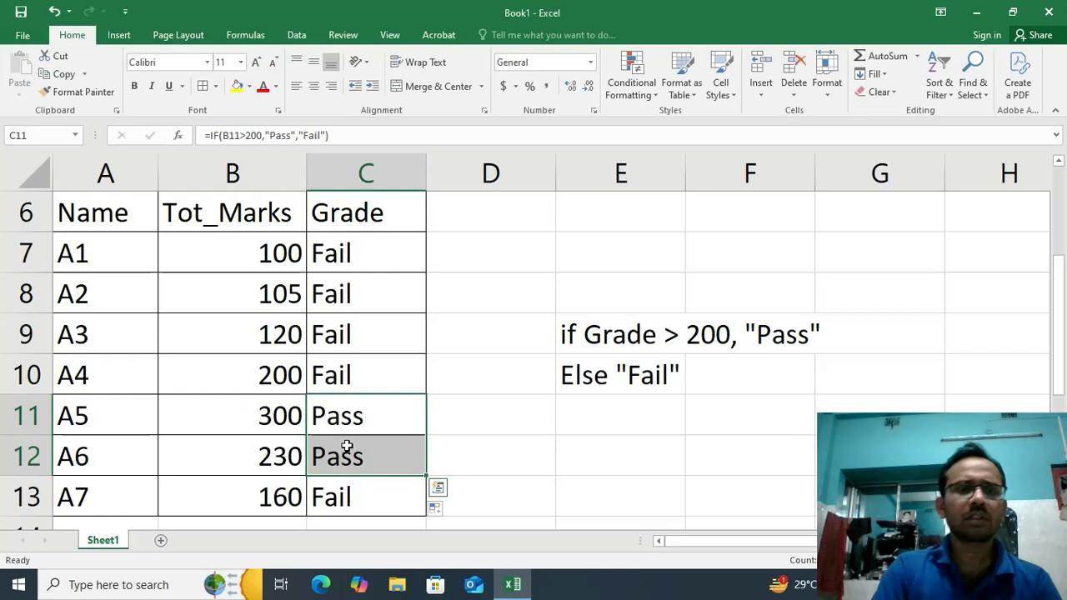
drag(114, 412, 326, 448)
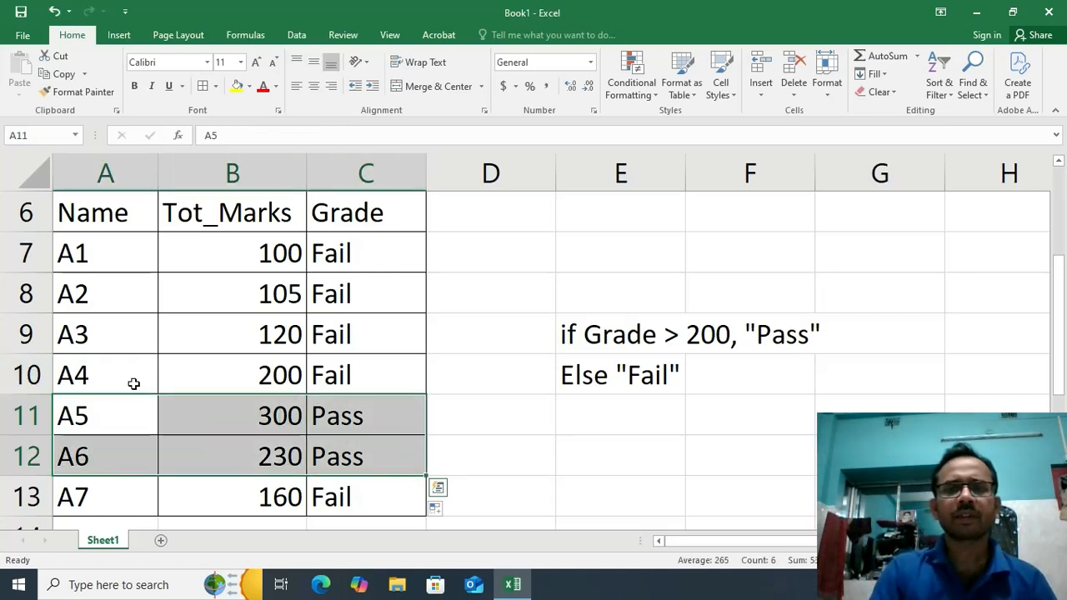
click(357, 250)
double_click(357, 251)
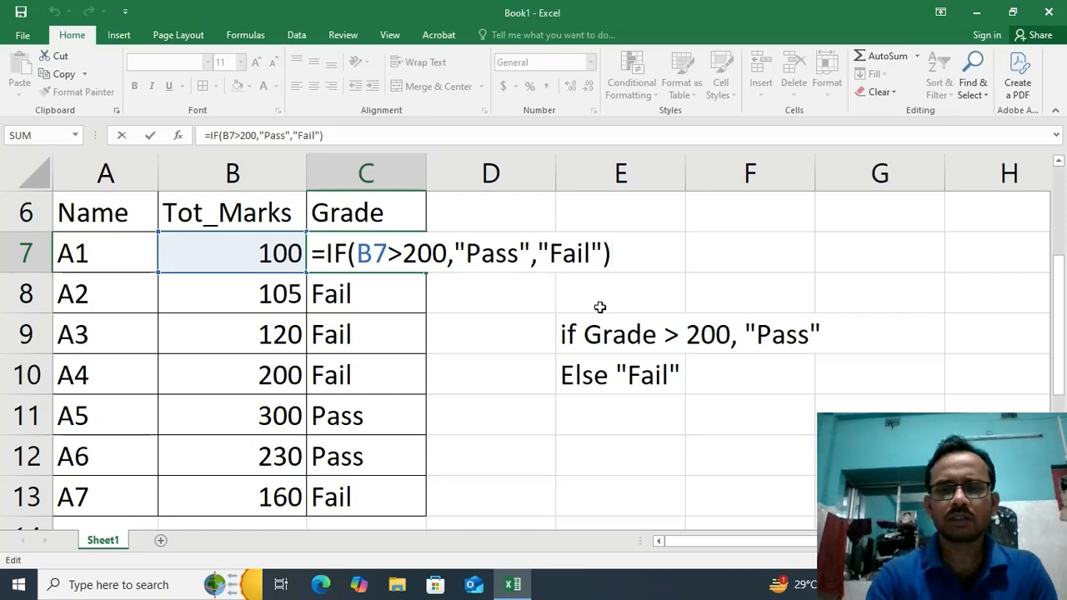
key(Return)
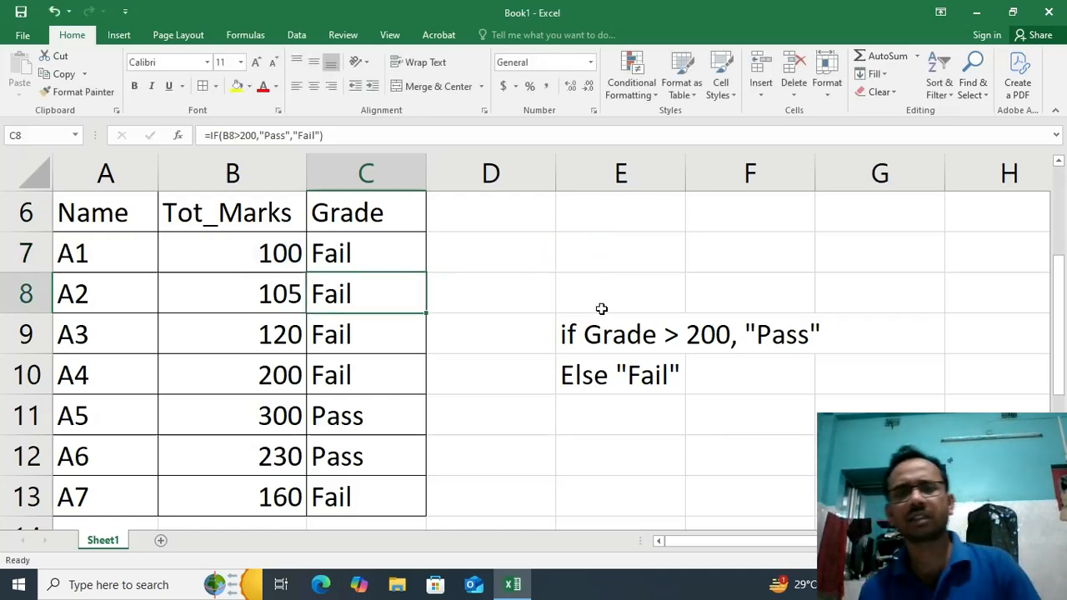
scroll(588, 383, up, 1)
scroll(588, 383, up, 1)
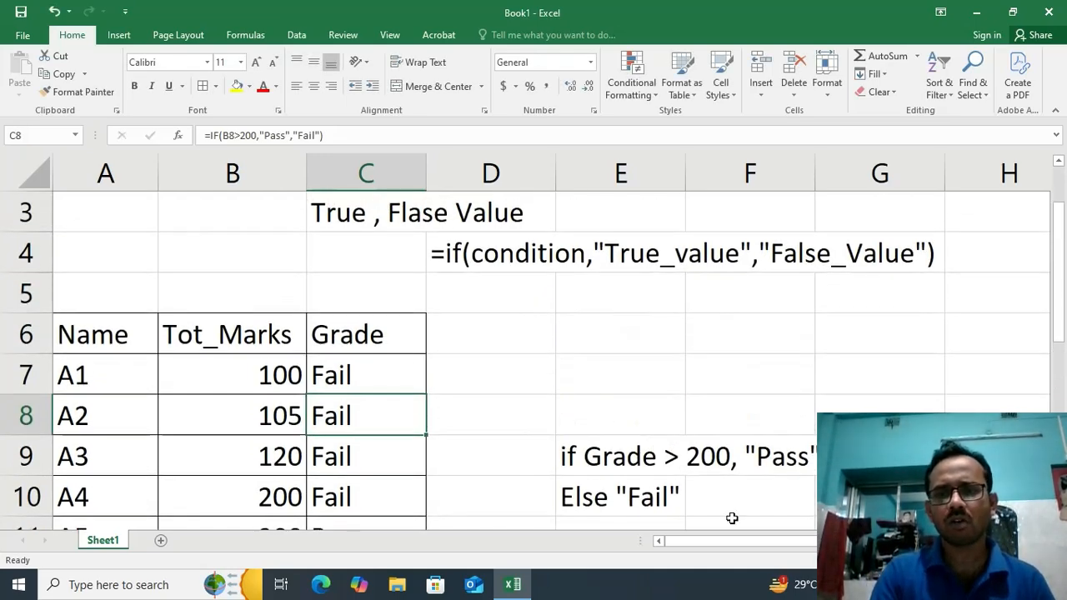